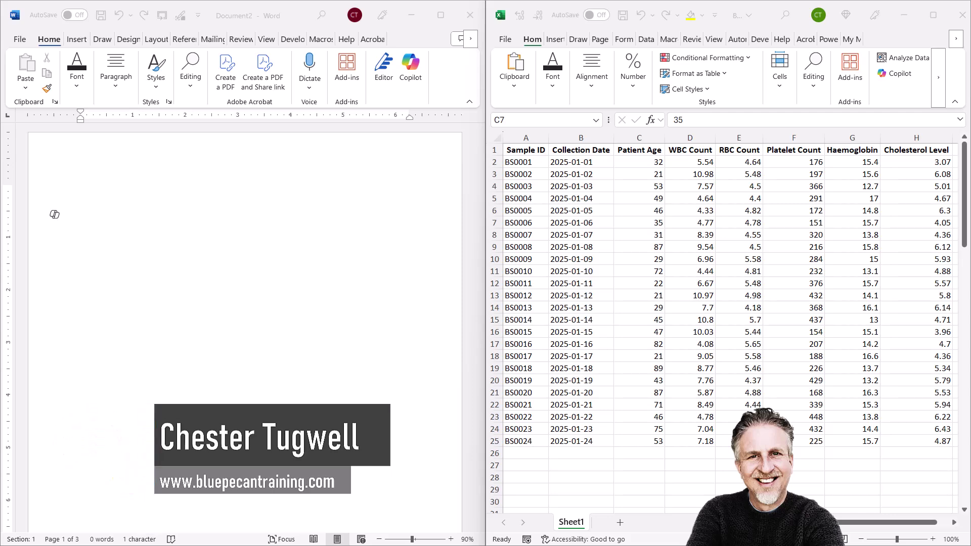
# Copy the blood sample range A1:H25 from Excel into the blank Word document as a table, and maximize Word
pyautogui.click(663, 205)
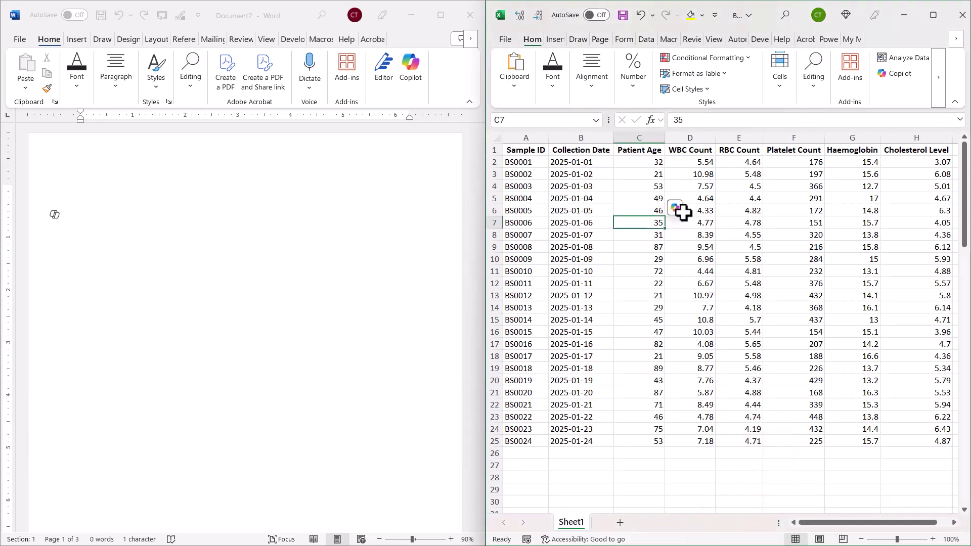
pyautogui.click(681, 211)
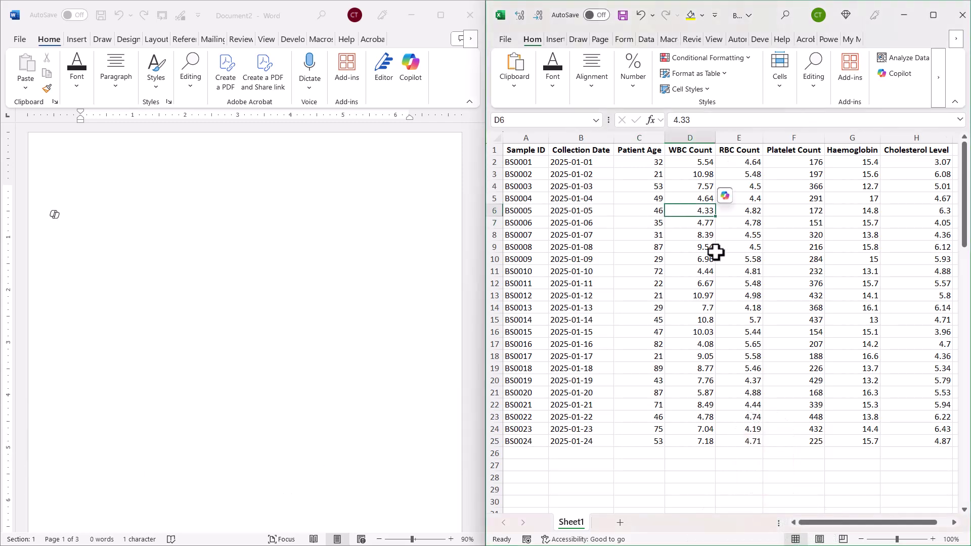
pyautogui.hotkey('ctrl', 'a')
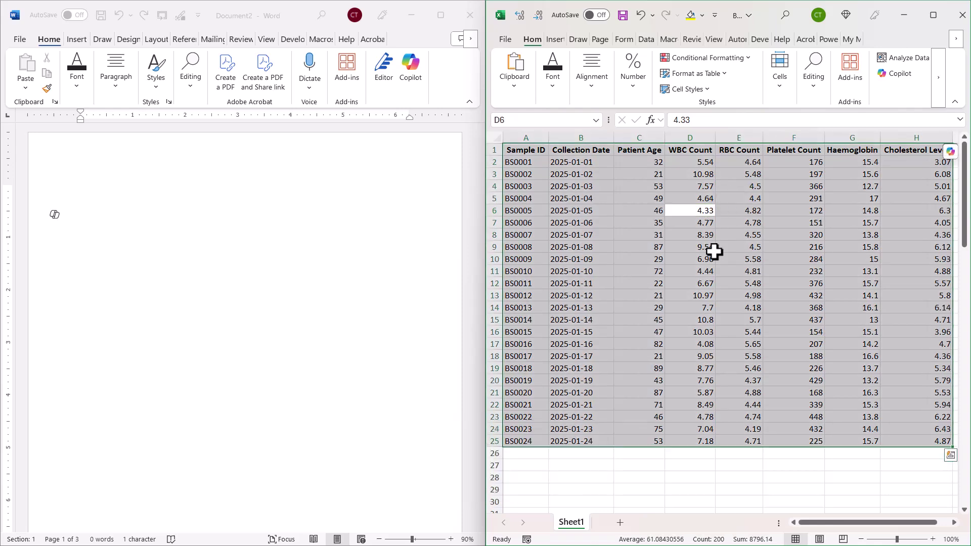
pyautogui.hotkey('ctrl', 'c')
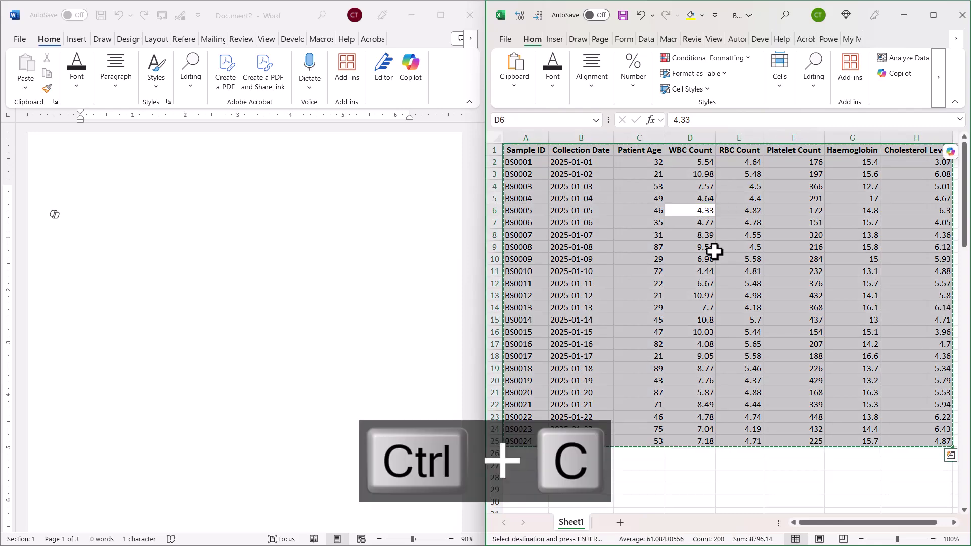
pyautogui.click(115, 203)
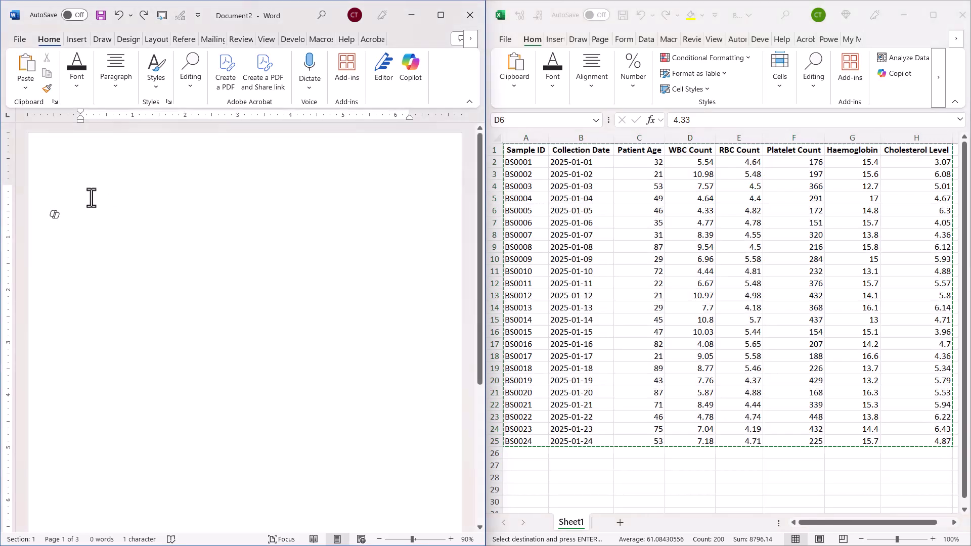
pyautogui.hotkey('ctrl', 'v')
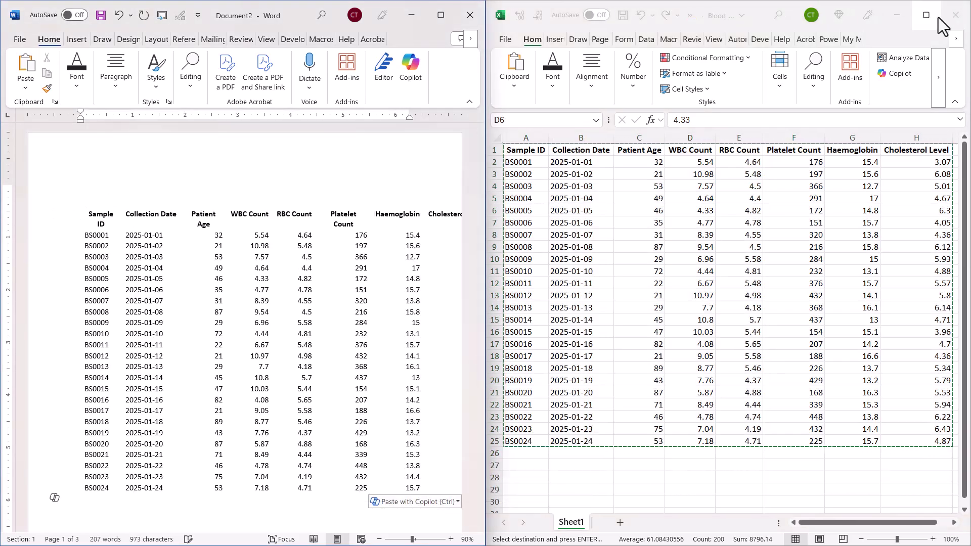
pyautogui.click(440, 15)
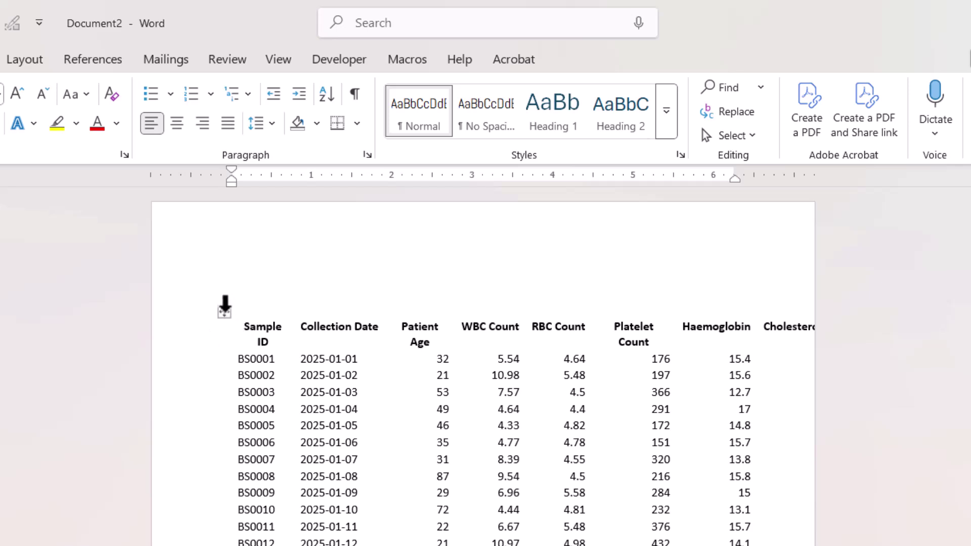
# AutoFit the pasted table to the window so all eight columns, including Cholesterol Level, fit
pyautogui.click(225, 310)
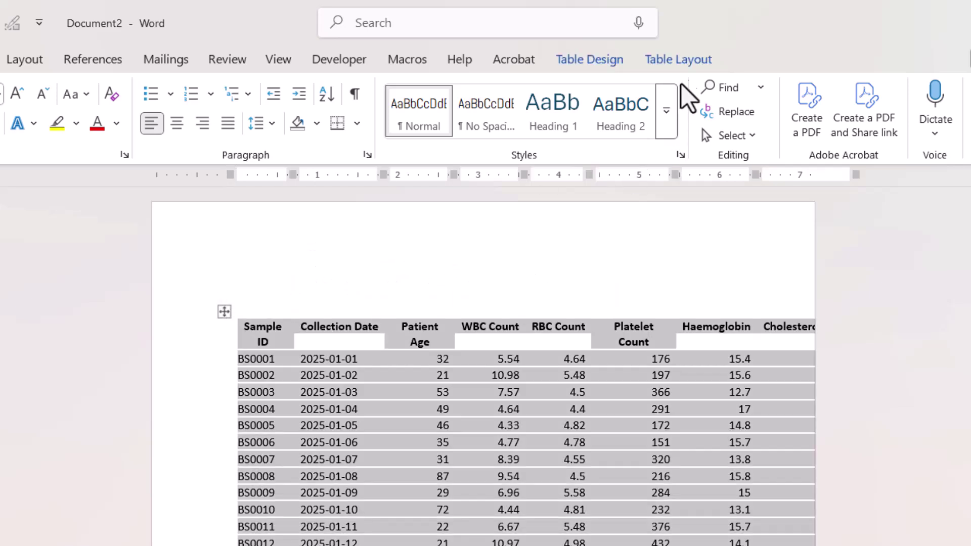
pyautogui.click(684, 63)
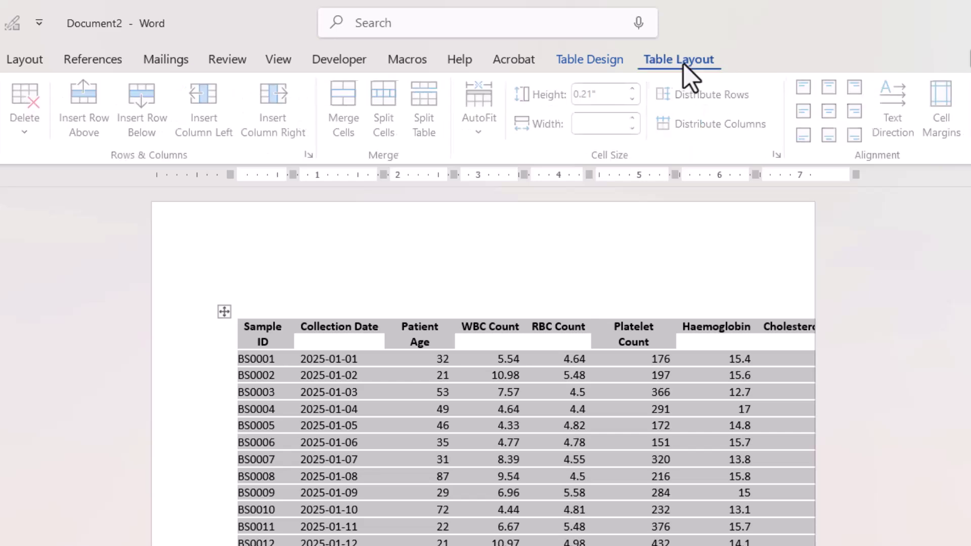
pyautogui.click(493, 126)
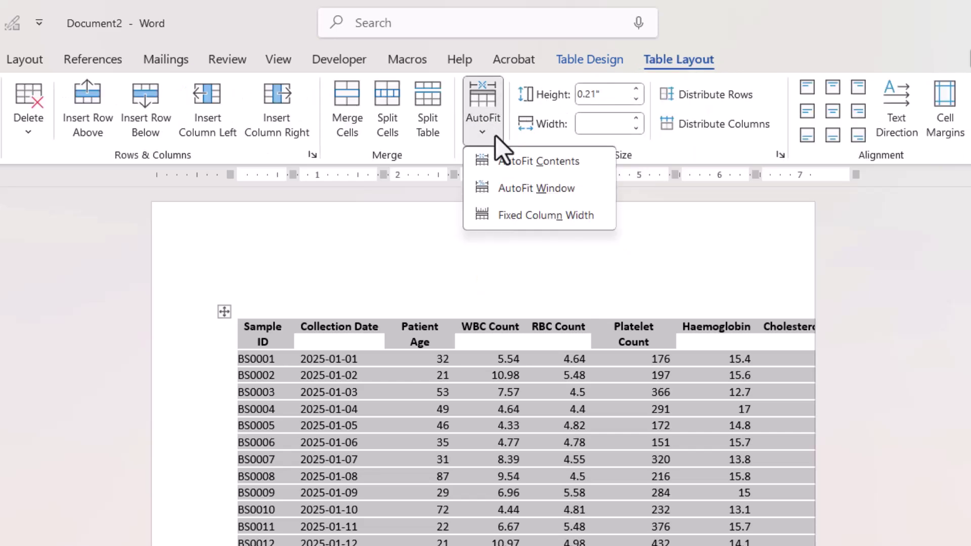
pyautogui.click(502, 194)
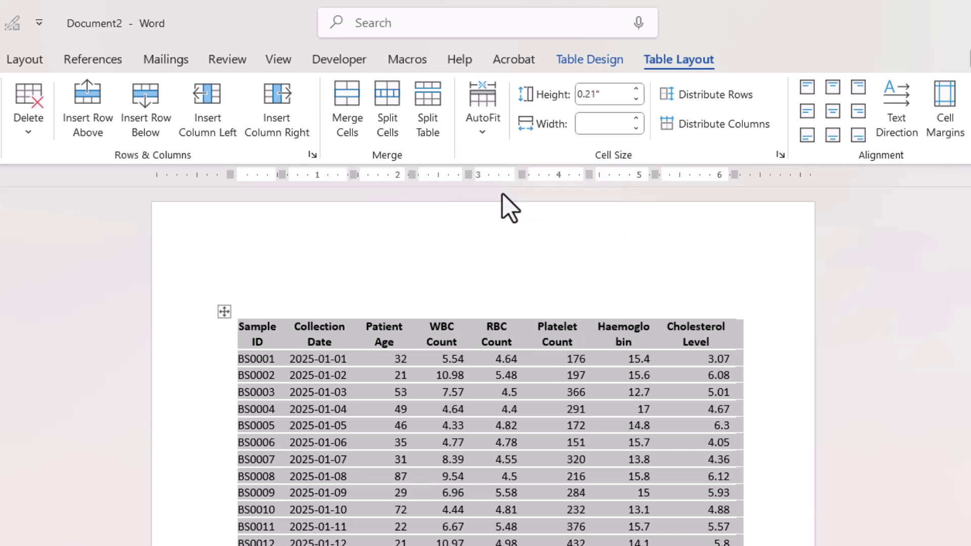
pyautogui.click(598, 481)
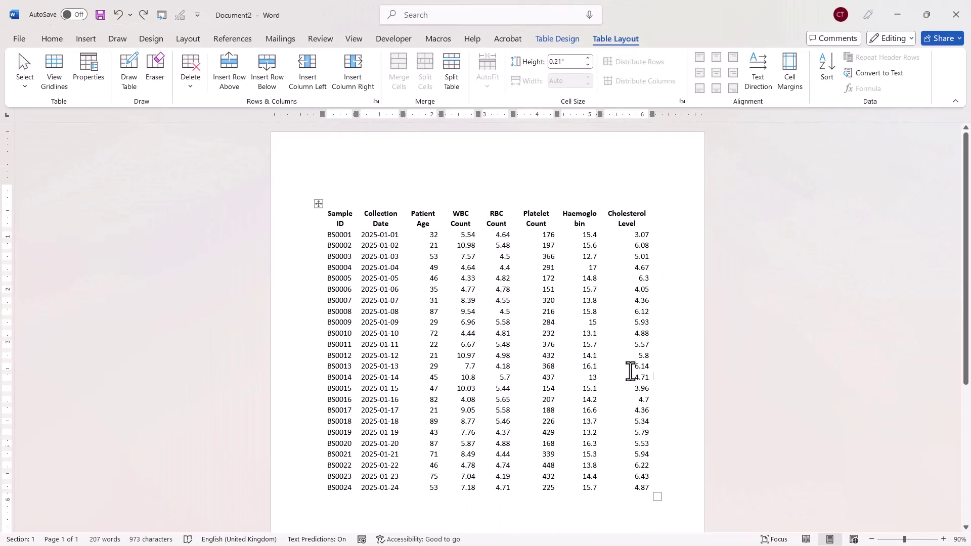
# Give the WBC Count through Cholesterol Level columns a fixed width of 0.9"
pyautogui.moveTo(453, 216); pyautogui.dragTo(648, 486)
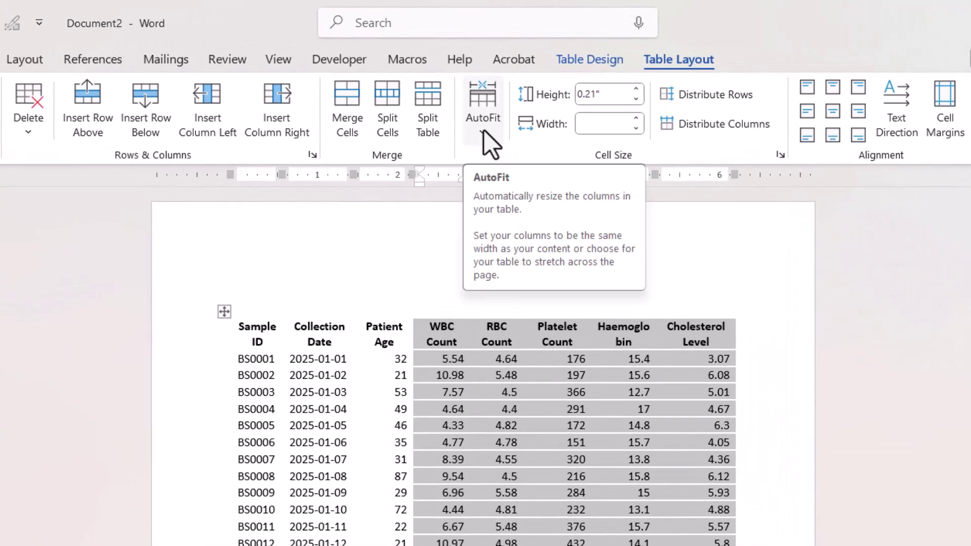
pyautogui.click(484, 131)
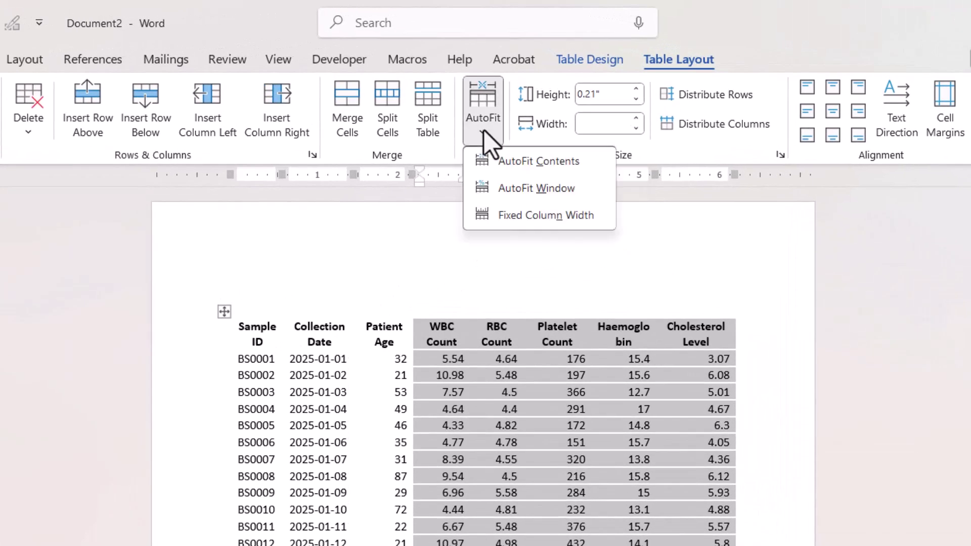
pyautogui.click(502, 222)
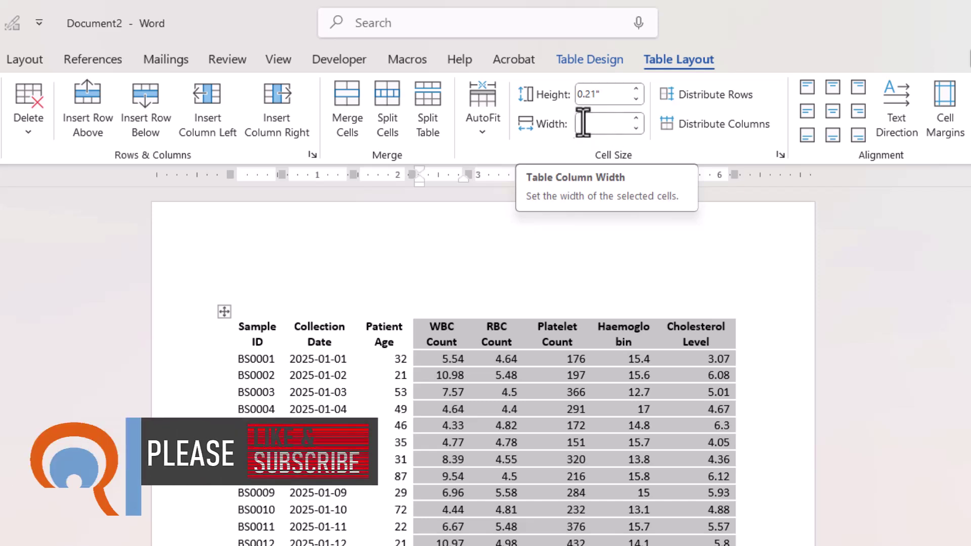
pyautogui.click(637, 119)
pyautogui.click(637, 118)
pyautogui.click(637, 118)
pyautogui.click(637, 118)
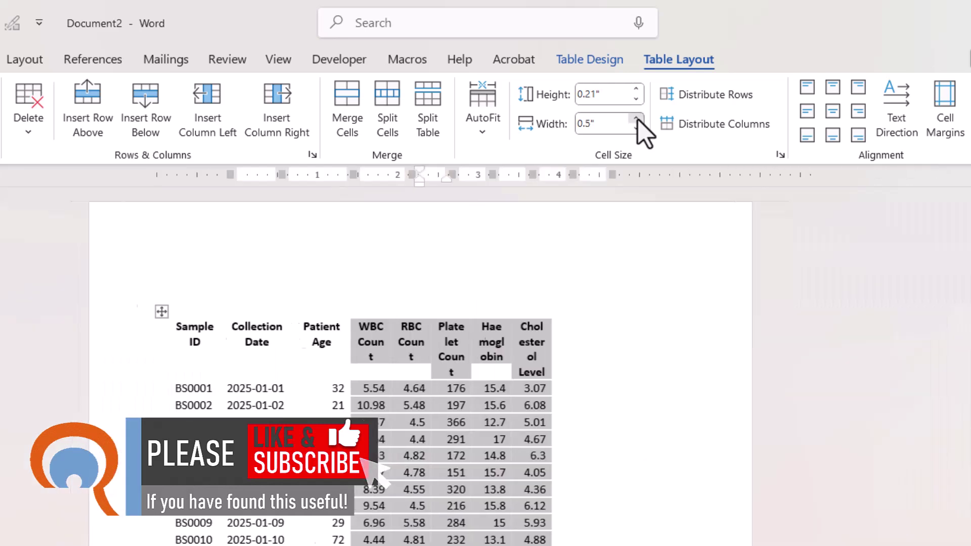
pyautogui.click(636, 119)
pyautogui.click(637, 118)
pyautogui.click(636, 118)
pyautogui.click(637, 118)
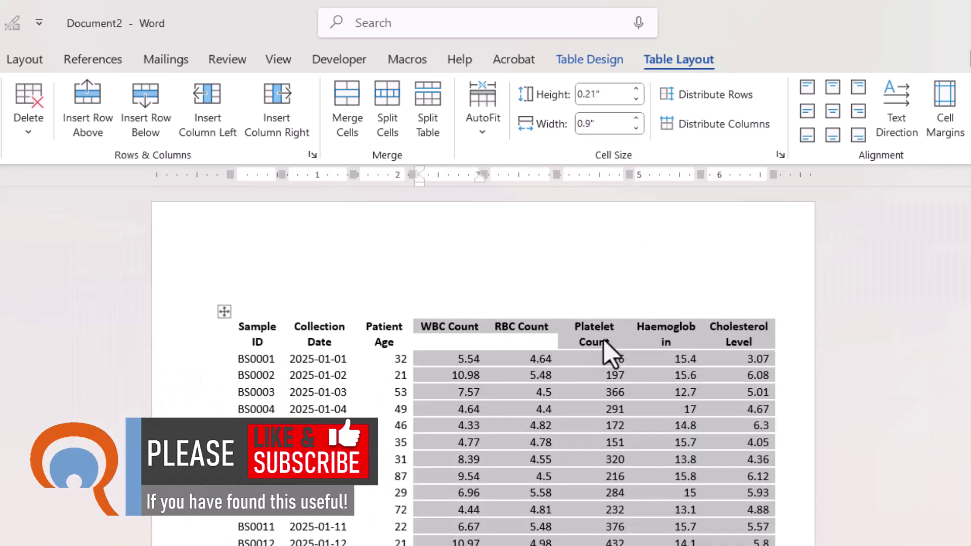
# Shrink the Haemoglobin header text to 9 pt so it fits on one line
pyautogui.click(638, 332)
pyautogui.doubleClick(641, 328)
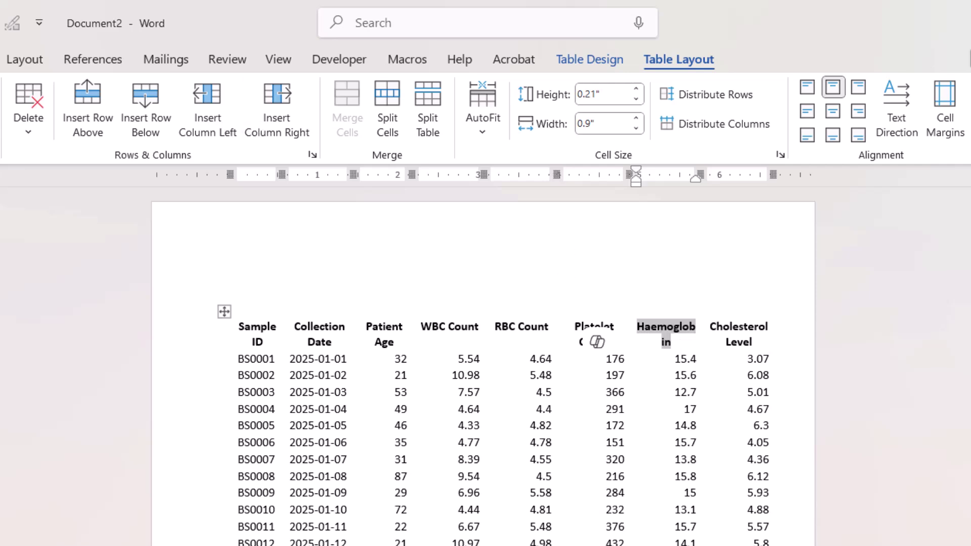
pyautogui.click(47, 51)
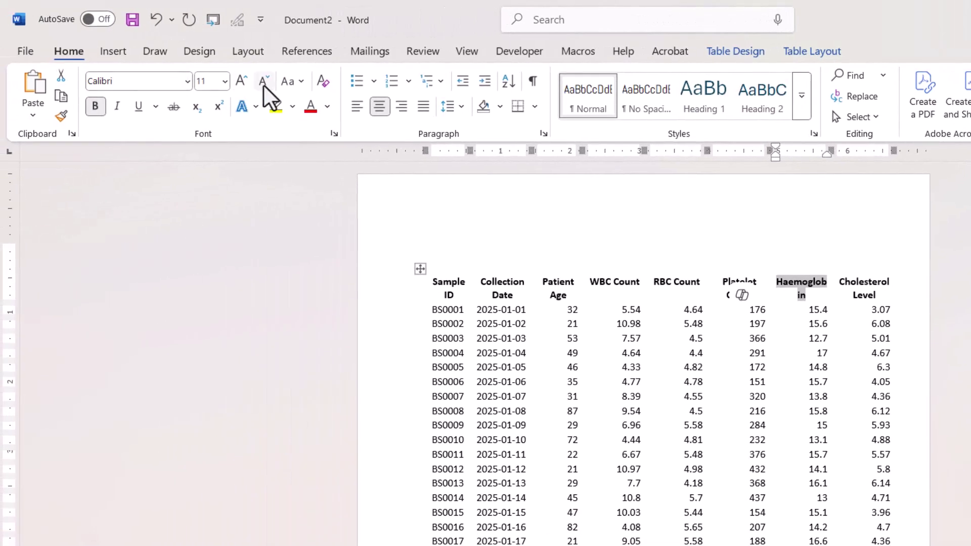
pyautogui.click(263, 84)
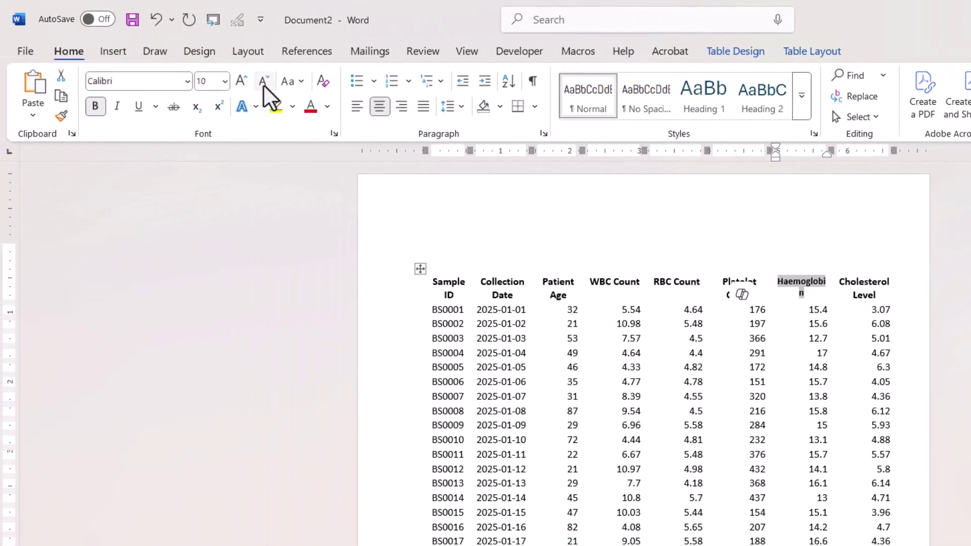
pyautogui.click(264, 84)
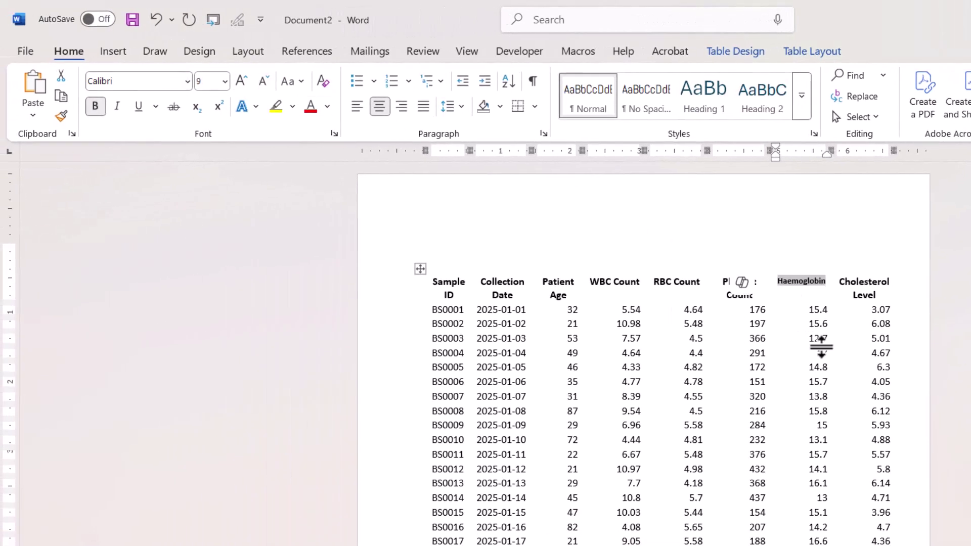
pyautogui.click(622, 307)
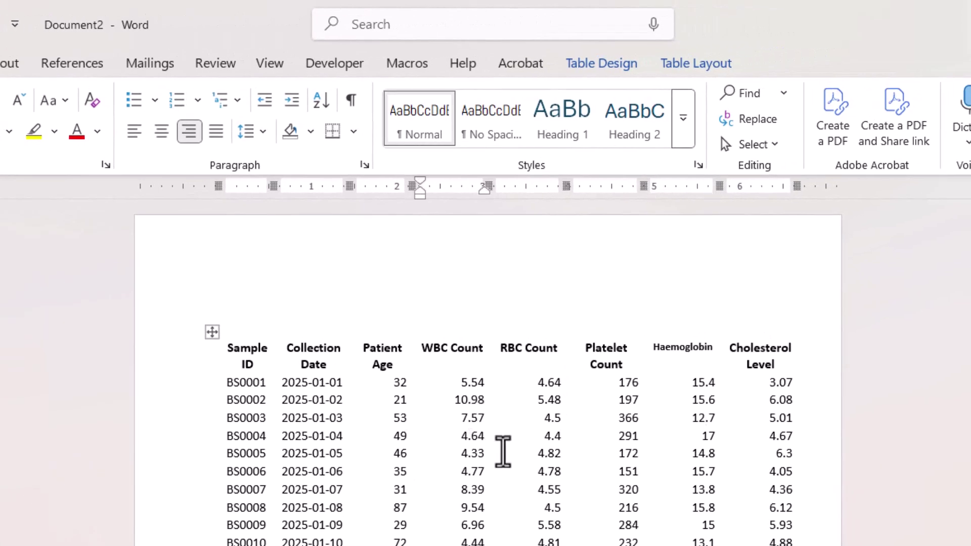
# Apply the black-and-grey Grid Table 4 style to the table
pyautogui.click(602, 65)
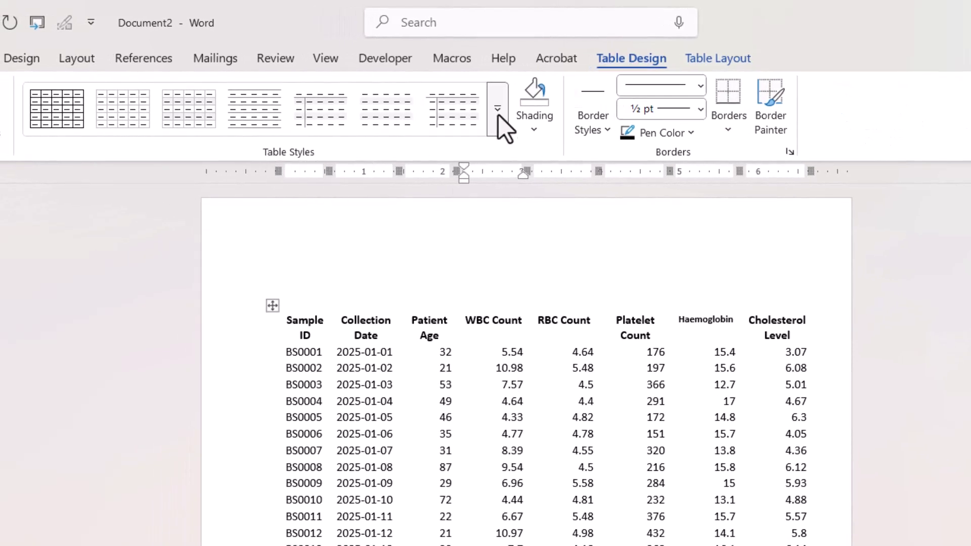
pyautogui.click(499, 113)
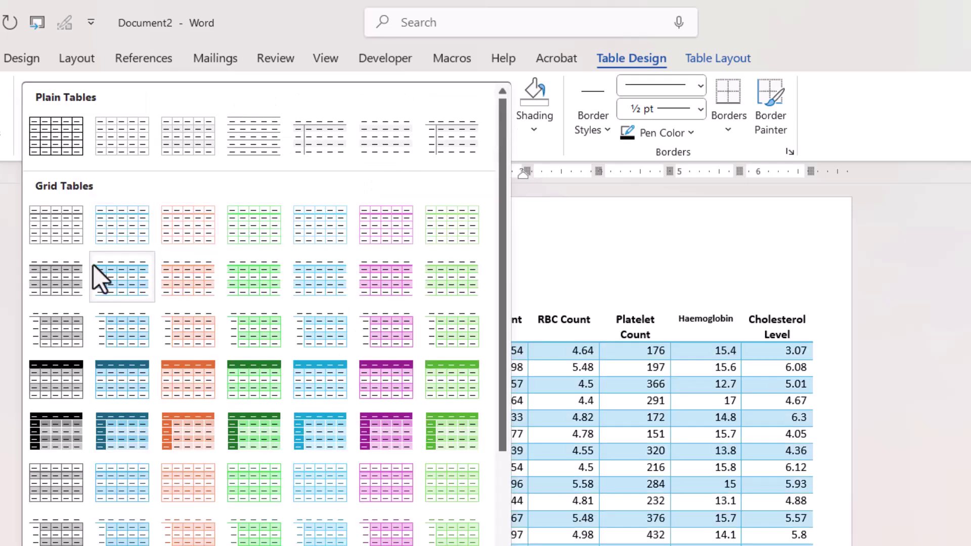
pyautogui.click(63, 379)
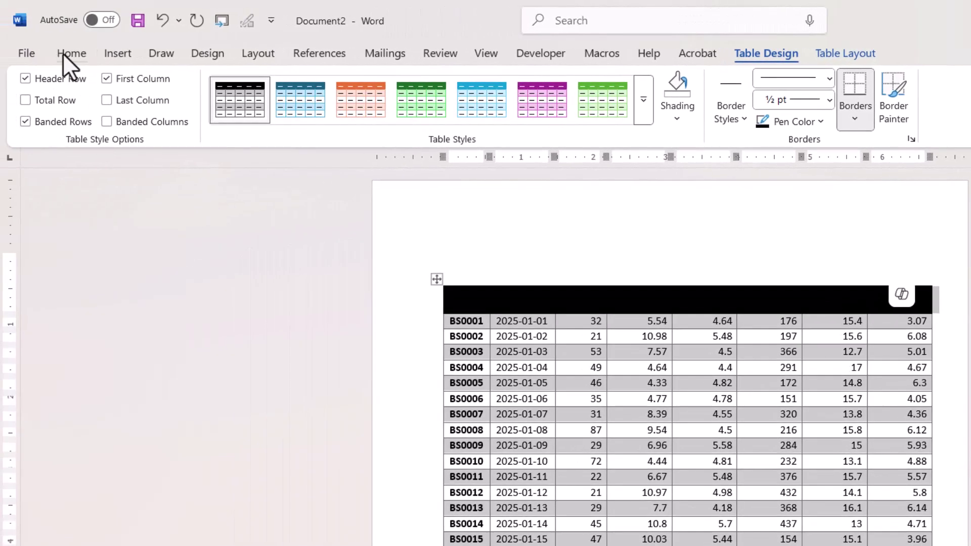
# Make the header row text white
pyautogui.click(63, 53)
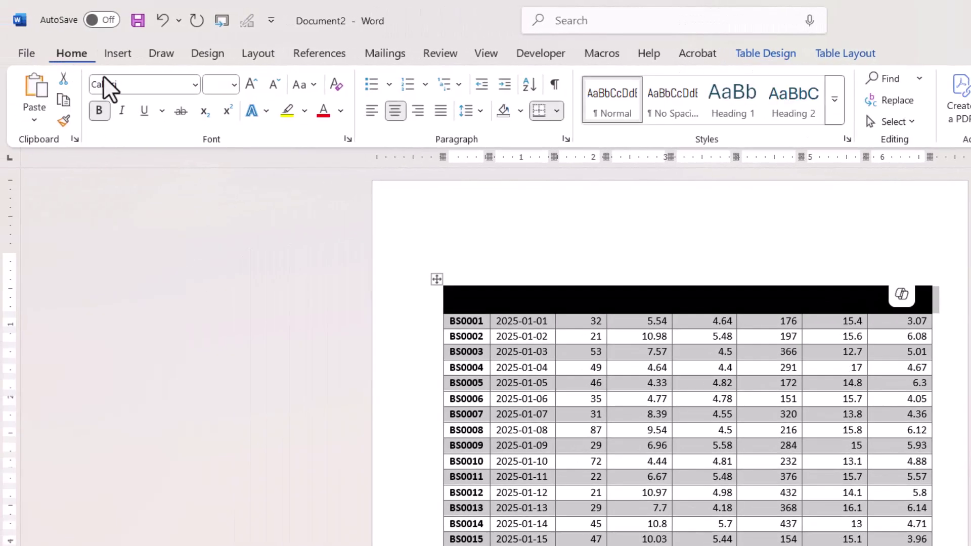
pyautogui.click(342, 112)
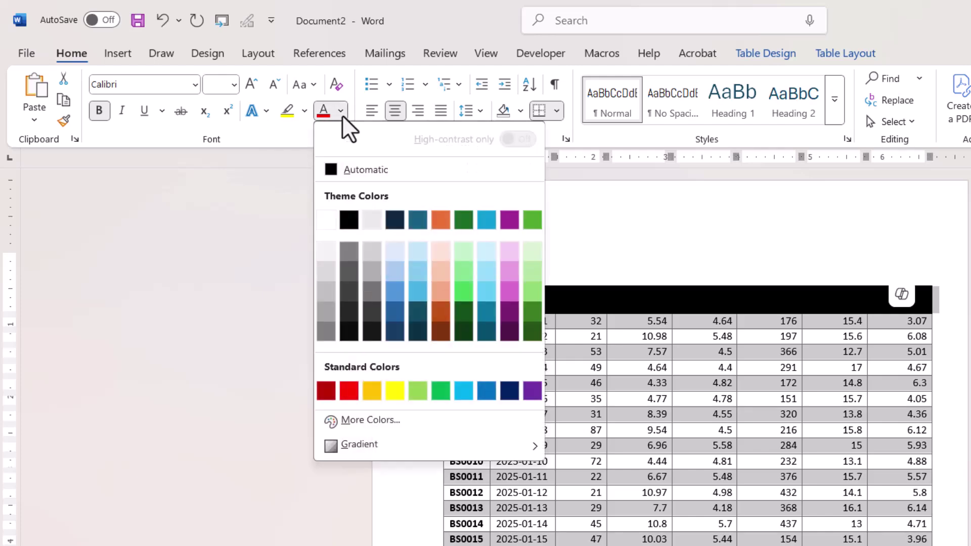
pyautogui.click(330, 219)
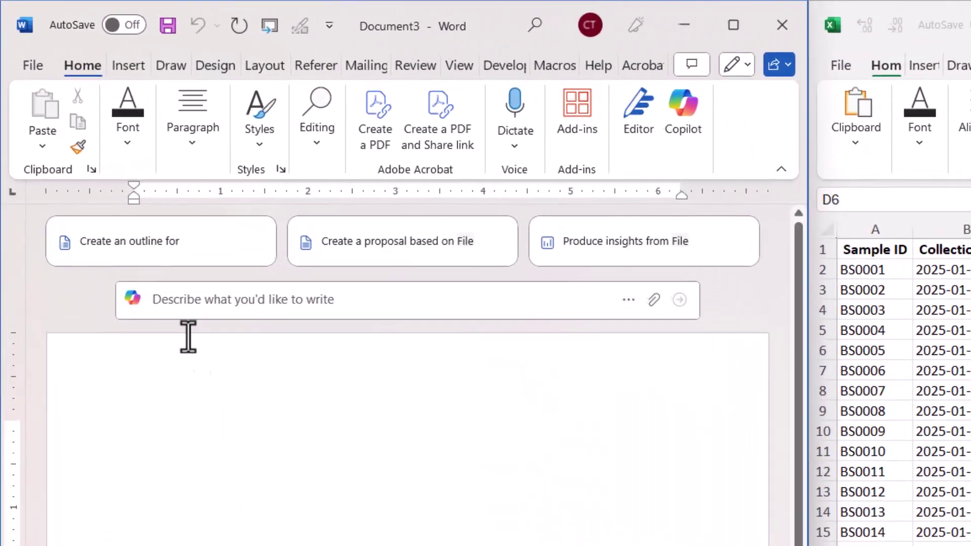
# Insert an empty embedded Excel Spreadsheet into Document3 via Insert > Table
pyautogui.click(120, 71)
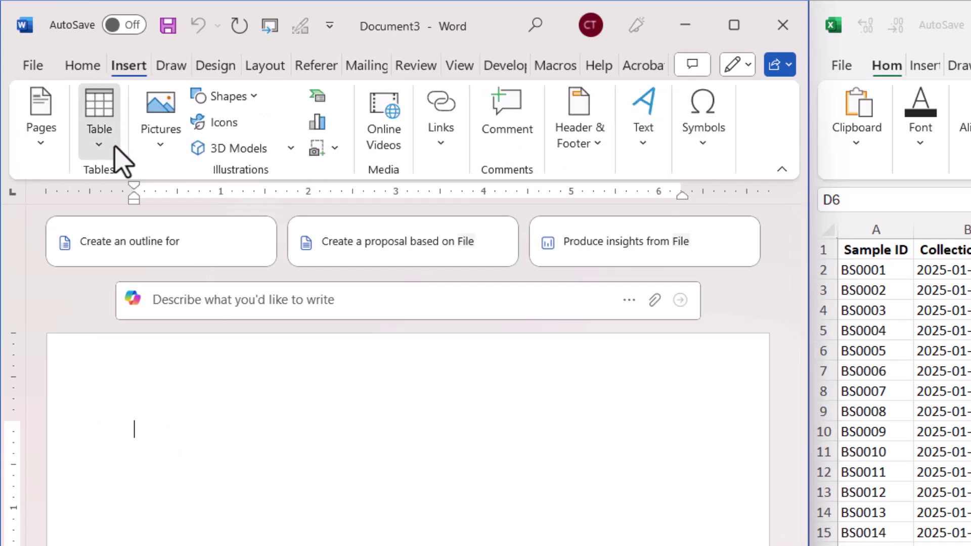
pyautogui.click(113, 144)
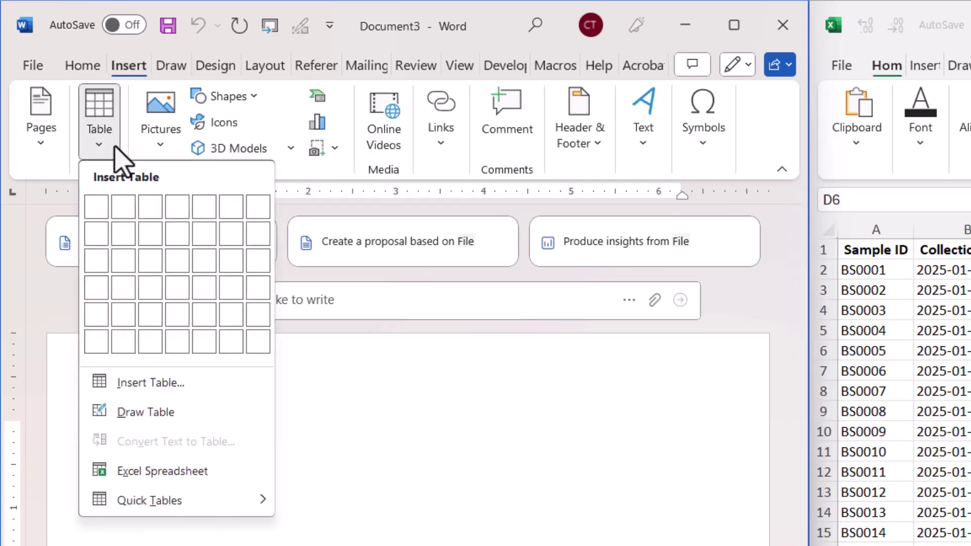
pyautogui.click(148, 472)
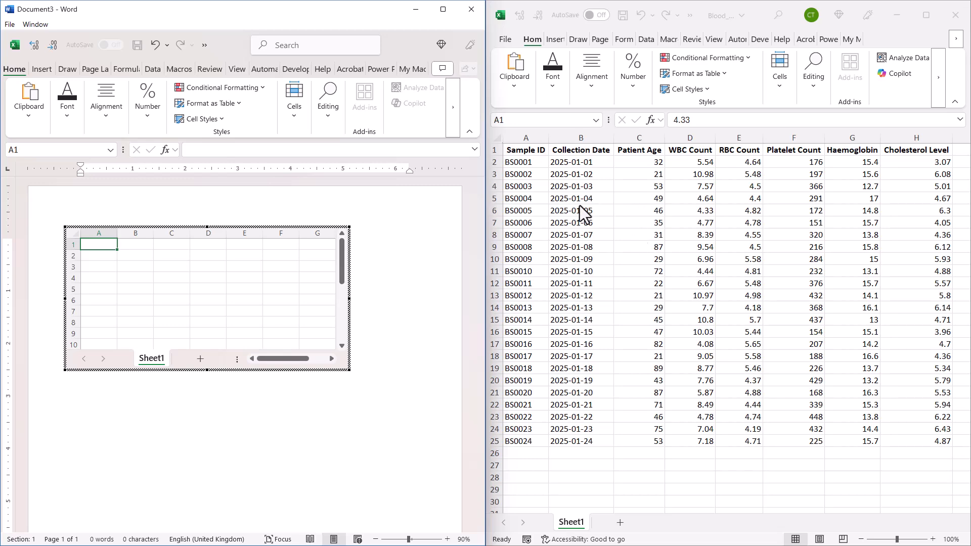
# Copy all the blood sample data from Excel into cell A1 of the embedded sheet, then maximize Word
pyautogui.click(637, 211)
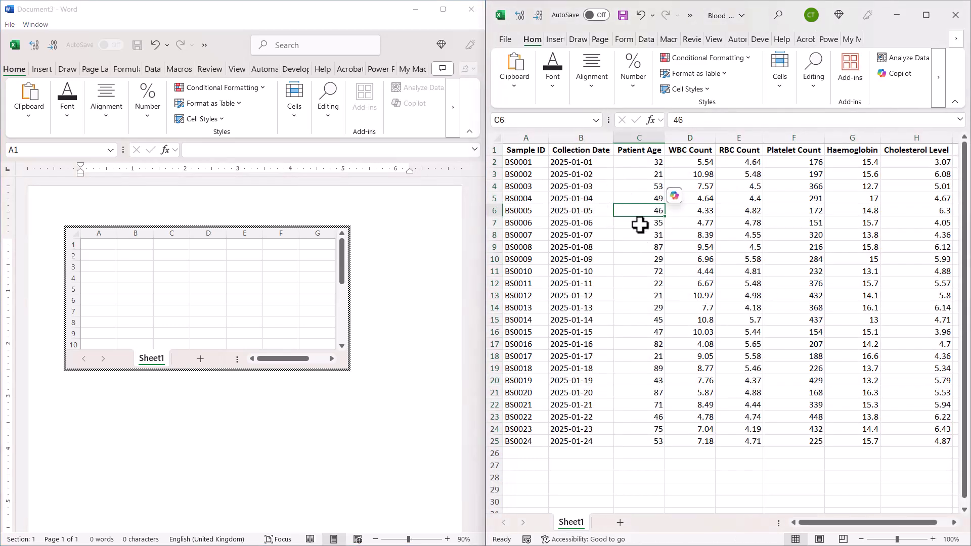
pyautogui.hotkey('ctrl', 'a')
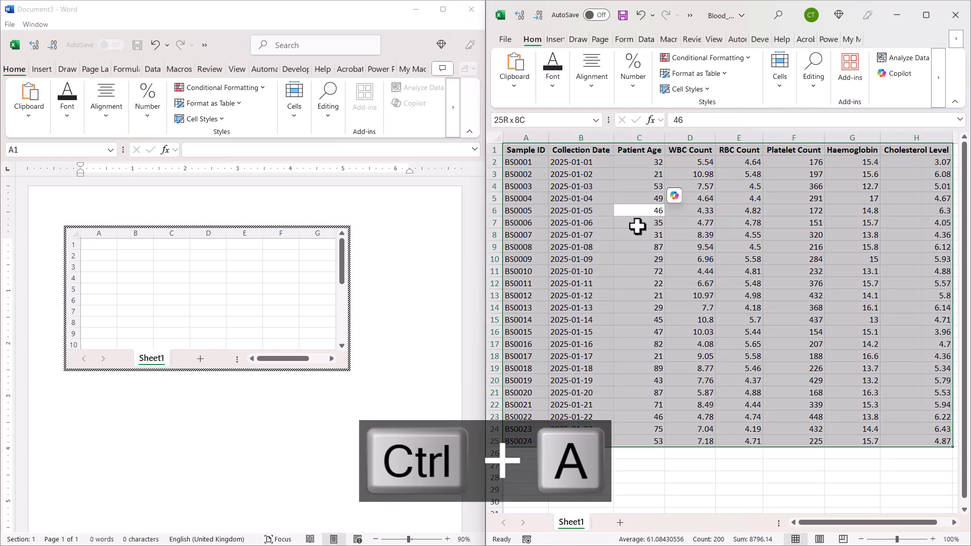
pyautogui.hotkey('ctrl', 'c')
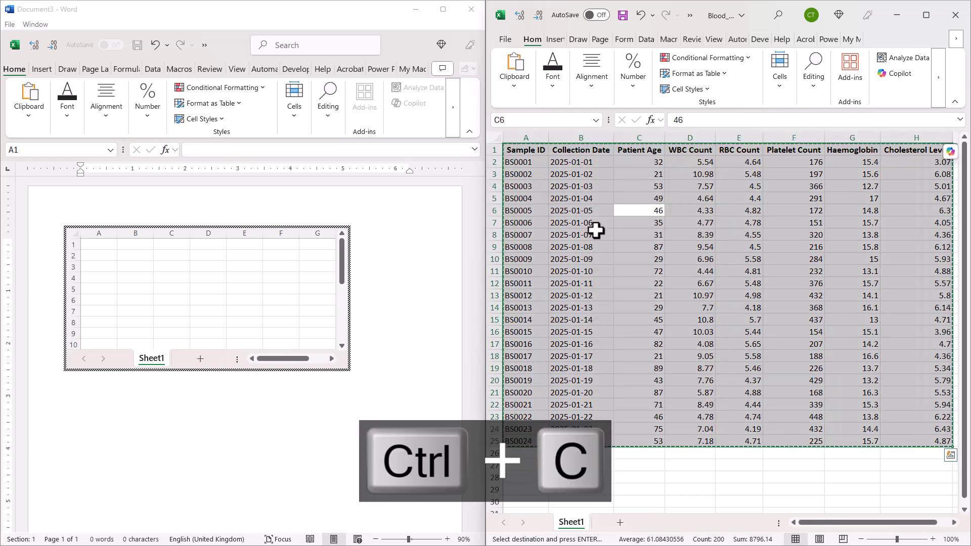
pyautogui.click(102, 247)
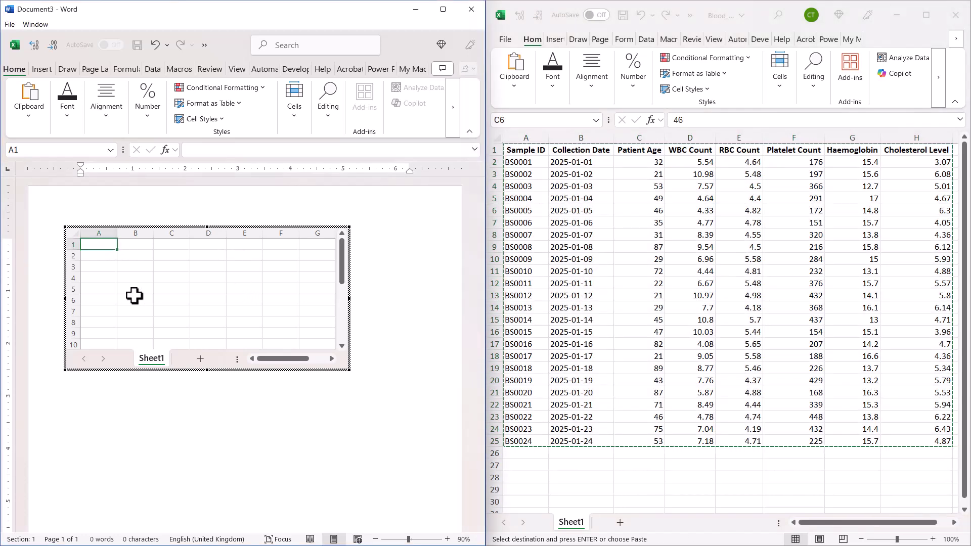
pyautogui.hotkey('ctrl', 'v')
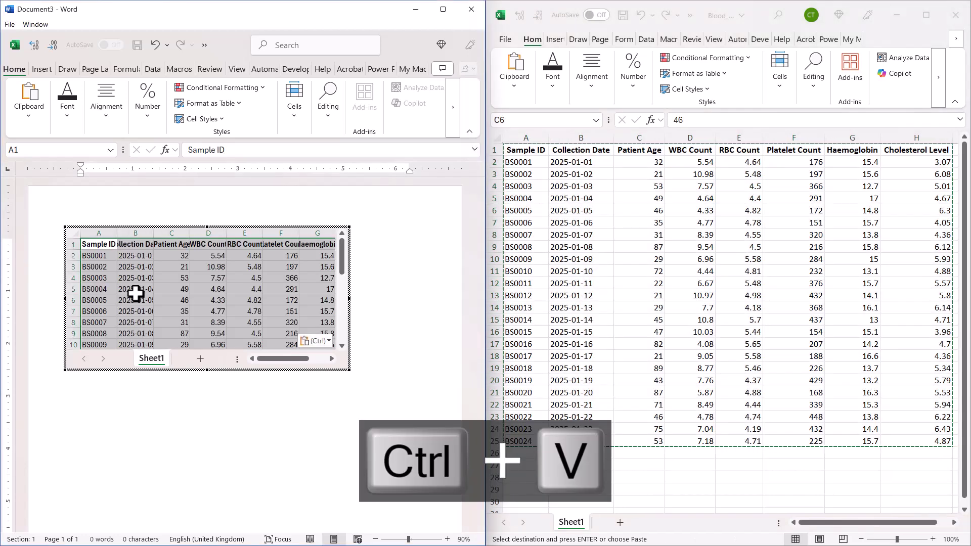
pyautogui.click(445, 11)
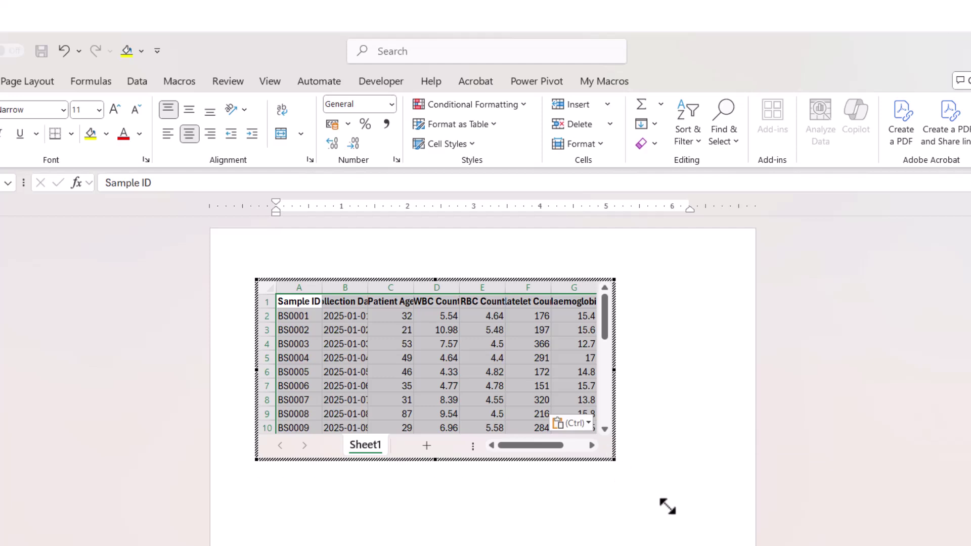
# Enlarge the embedded sheet to show columns A–H and samples through BS0012, then exit editing
pyautogui.moveTo(681, 502); pyautogui.dragTo(678, 504)
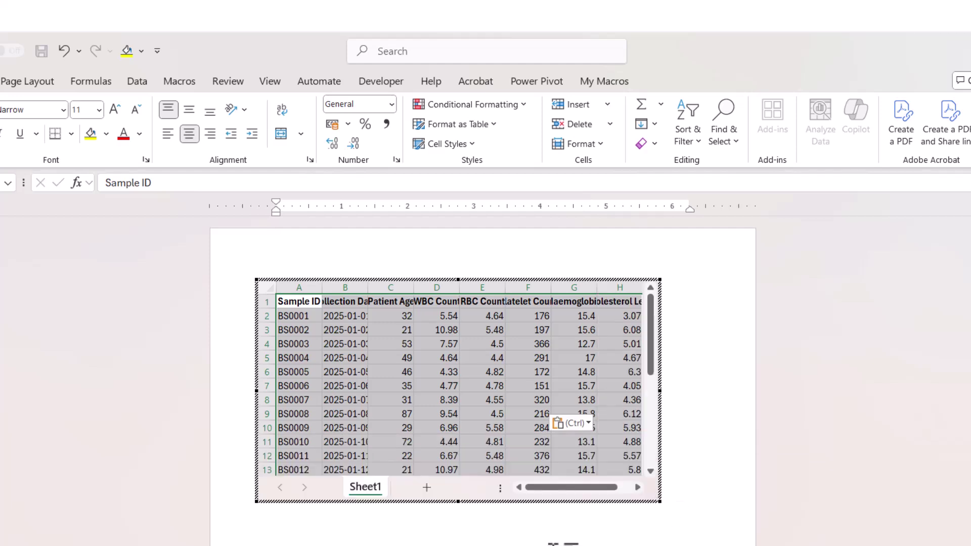
pyautogui.click(592, 525)
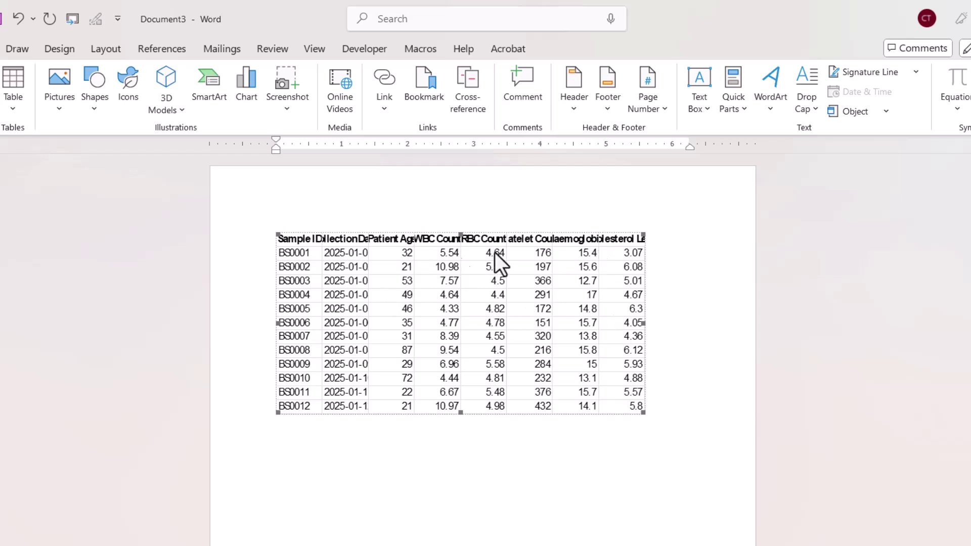
# Reopen the embedded sheet, enlarge its frame, and autofit columns A–H to their contents
pyautogui.doubleClick(515, 306)
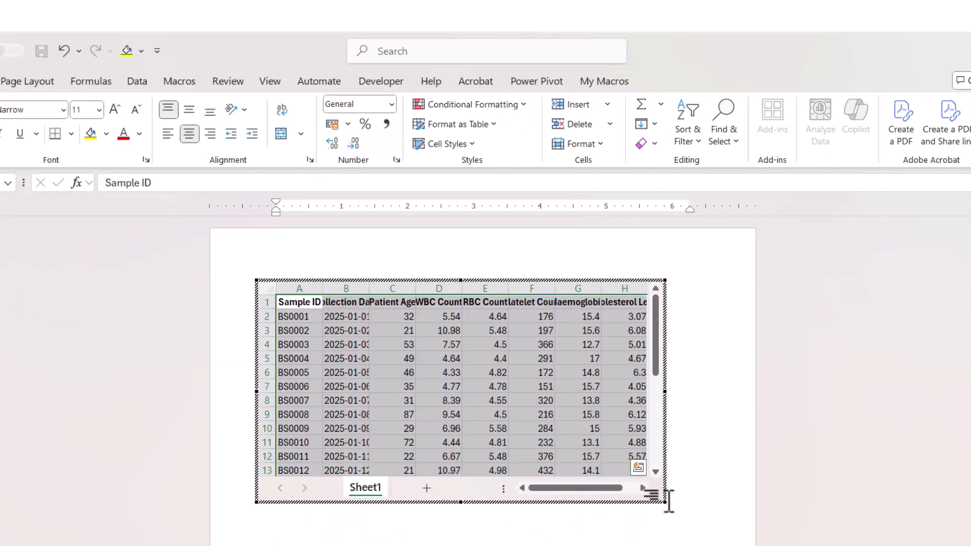
pyautogui.moveTo(665, 502); pyautogui.dragTo(702, 516)
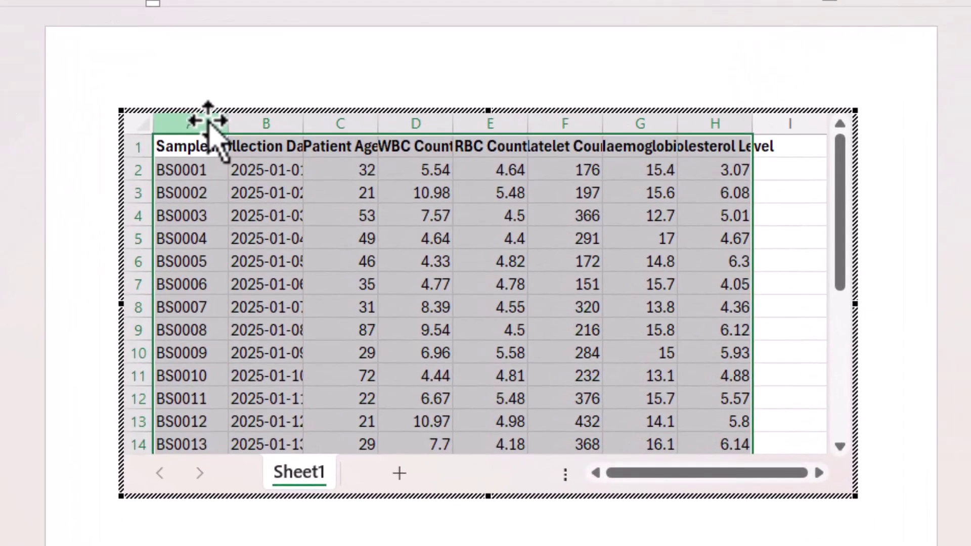
pyautogui.moveTo(209, 122); pyautogui.dragTo(728, 123)
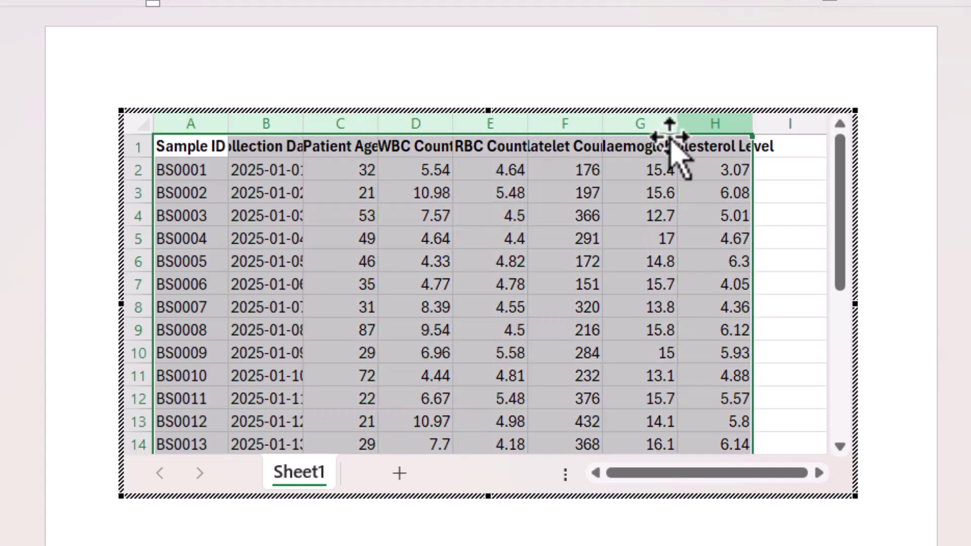
pyautogui.doubleClick(530, 121)
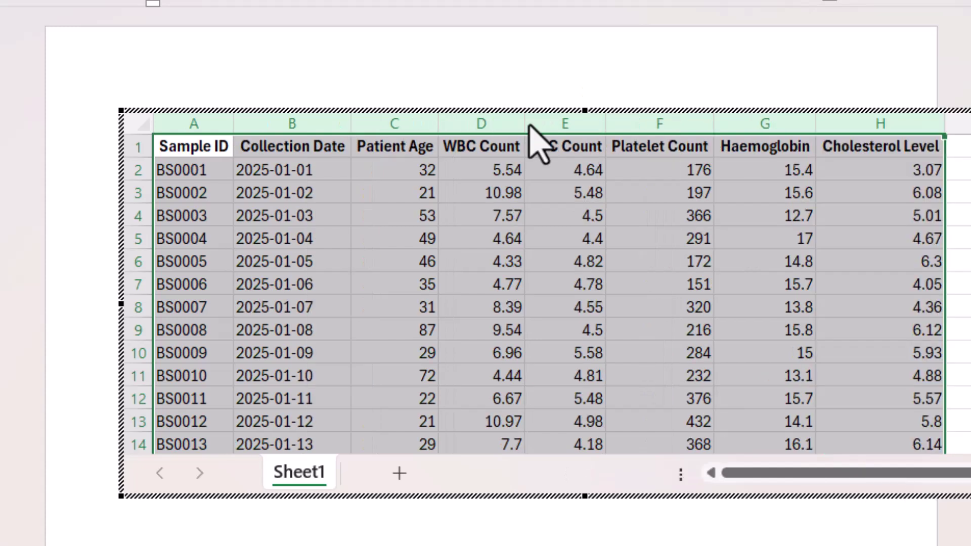
# Wrap the Collection Date, Patient Age and WBC Count headers onto two lines
pyautogui.click(314, 142)
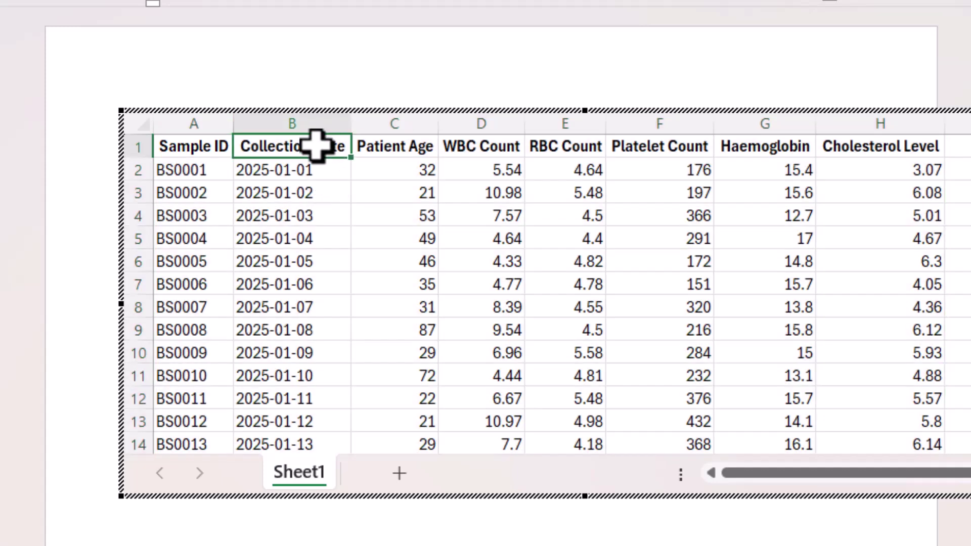
pyautogui.doubleClick(314, 147)
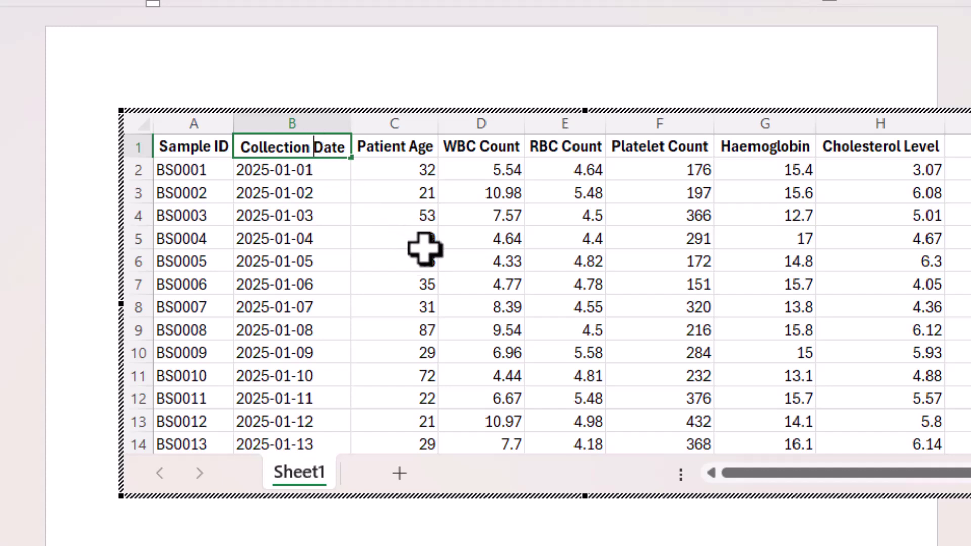
pyautogui.hotkey('alt', 'Return')
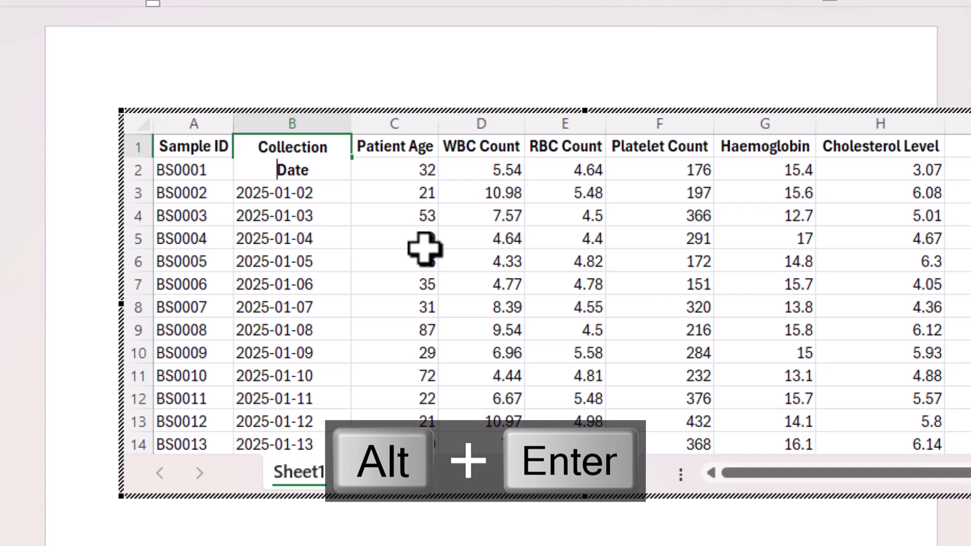
pyautogui.click(318, 258)
pyautogui.click(402, 147)
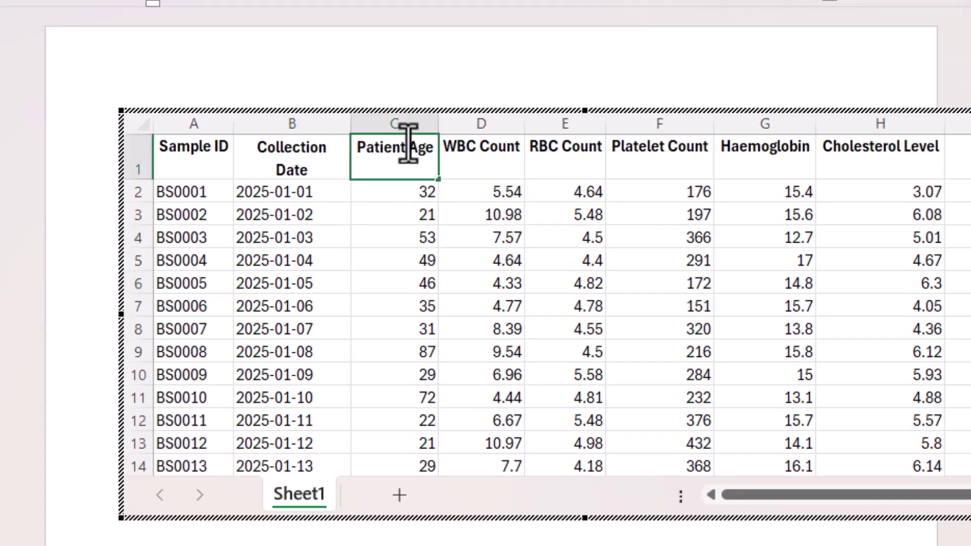
pyautogui.hotkey('alt', 'Return')
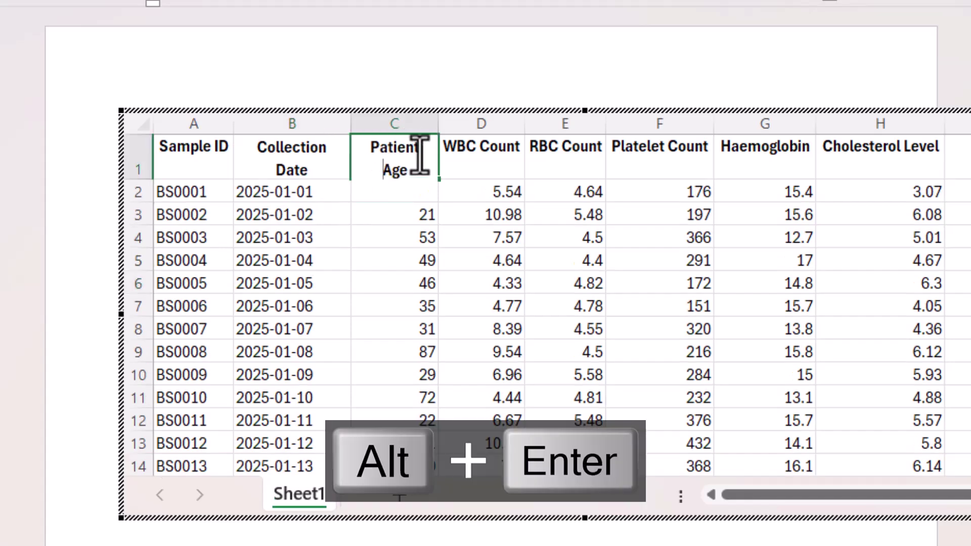
pyautogui.click(486, 148)
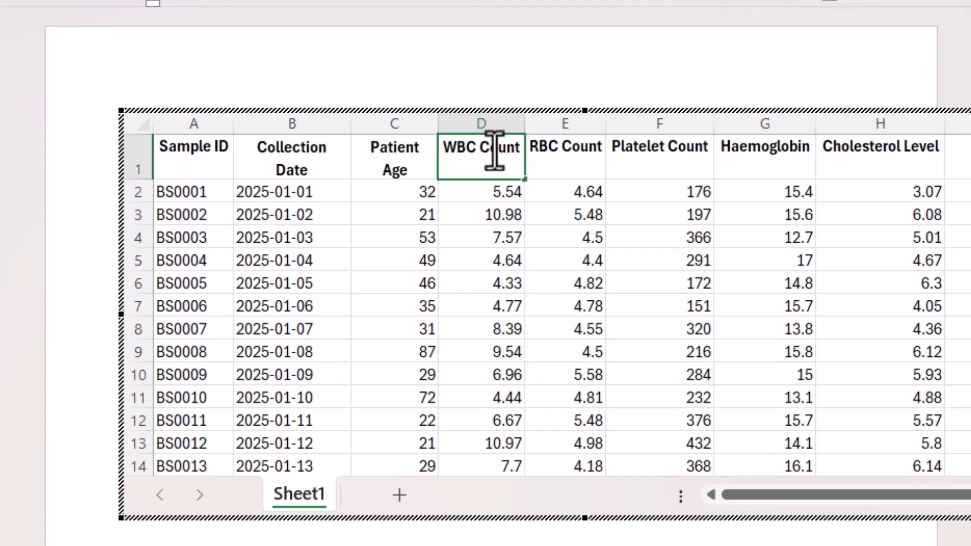
pyautogui.hotkey('alt', 'Return')
# Wrap the RBC Count, Platelet Count, Cholesterol Level and Sample ID headers onto two lines
pyautogui.click(565, 152)
pyautogui.hotkey('alt', 'Return')
pyautogui.click(670, 151)
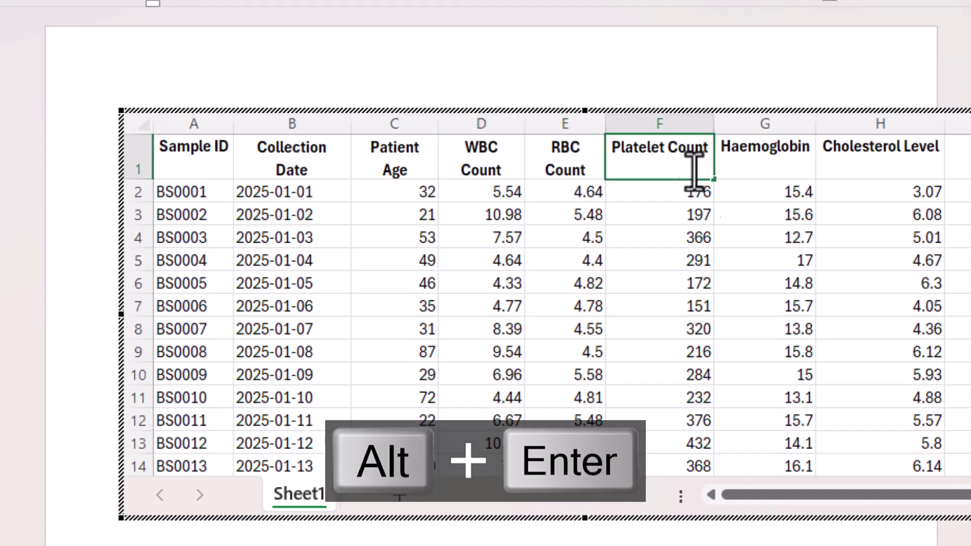
pyautogui.hotkey('alt', 'Return')
pyautogui.click(910, 148)
pyautogui.hotkey('alt', 'Return')
pyautogui.click(691, 261)
pyautogui.click(217, 145)
pyautogui.hotkey('alt', 'Return')
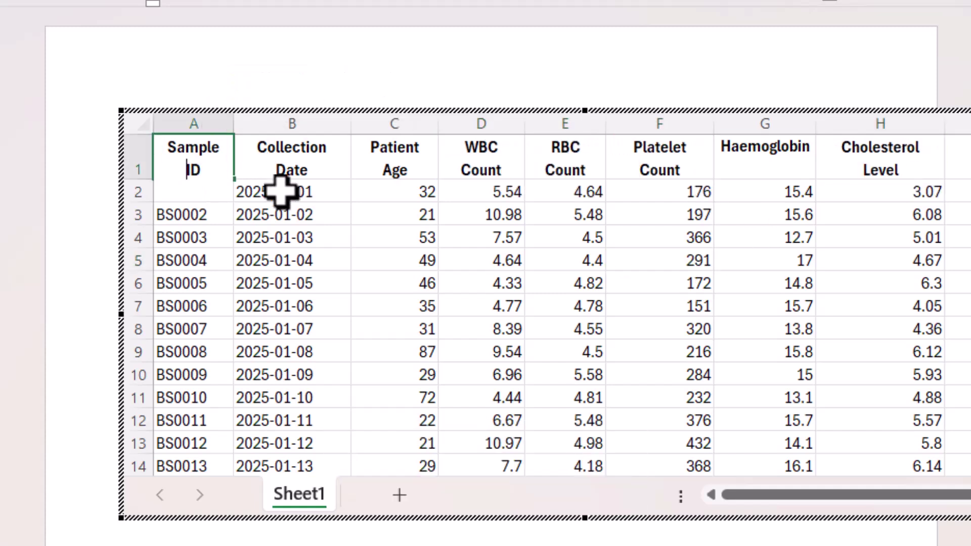
pyautogui.click(276, 214)
# Autofit the embedded sheet's columns A–H to the wrapped headers
pyautogui.moveTo(195, 124); pyautogui.dragTo(906, 132)
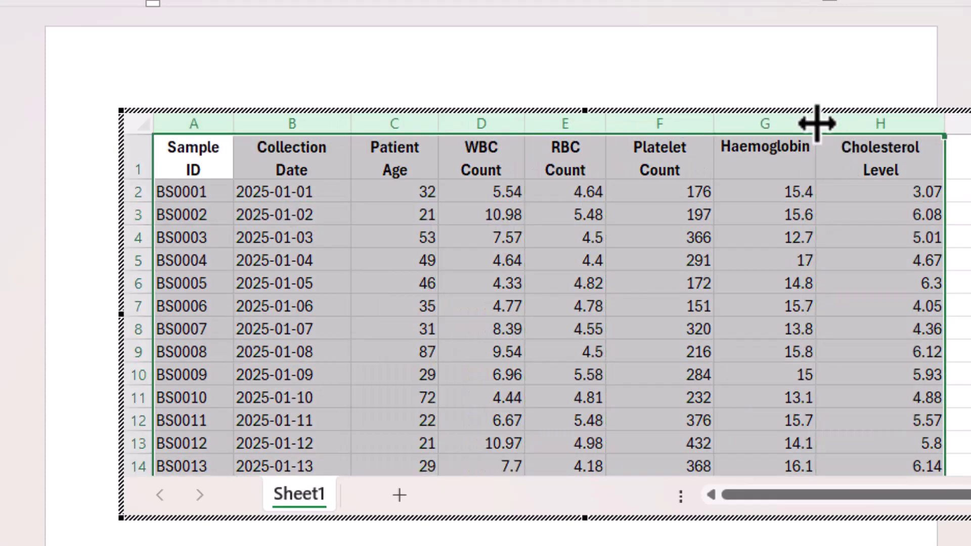
pyautogui.doubleClick(712, 123)
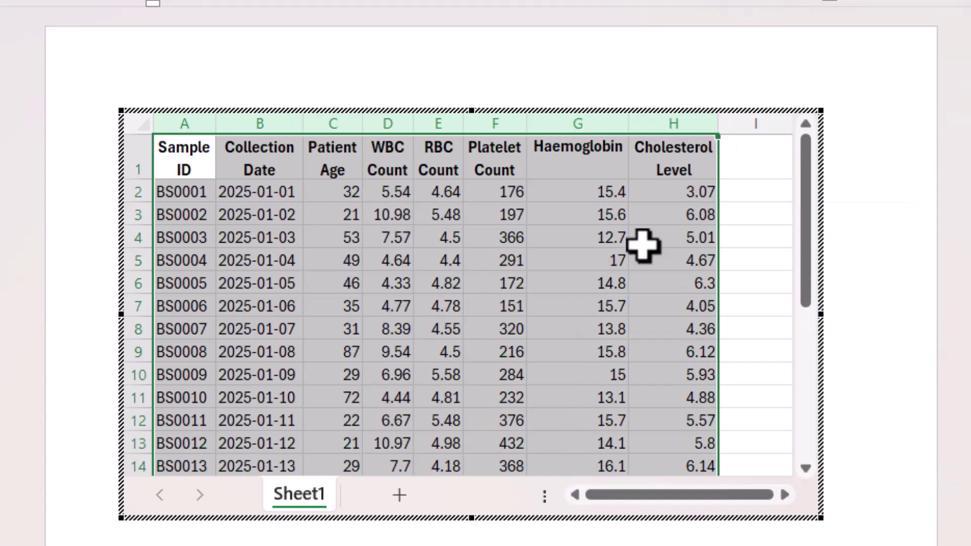
pyautogui.scroll(-5, 869, 531)
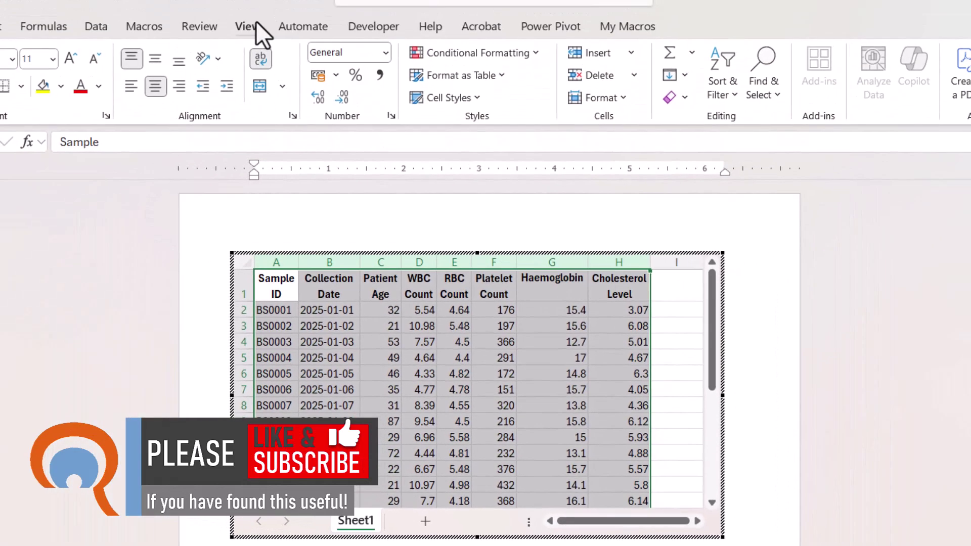
# Turn off the sheet's gridlines and return the object to a static table
pyautogui.click(252, 26)
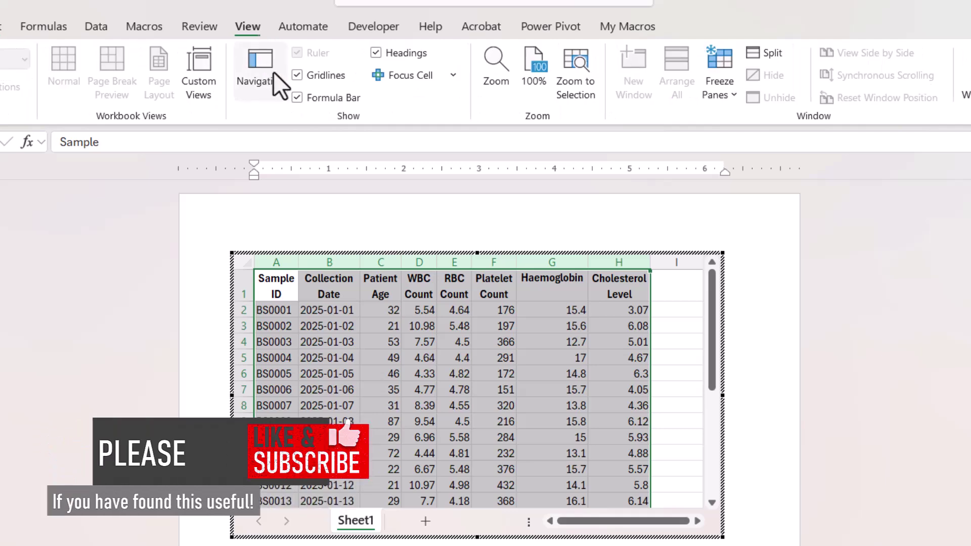
pyautogui.click(297, 75)
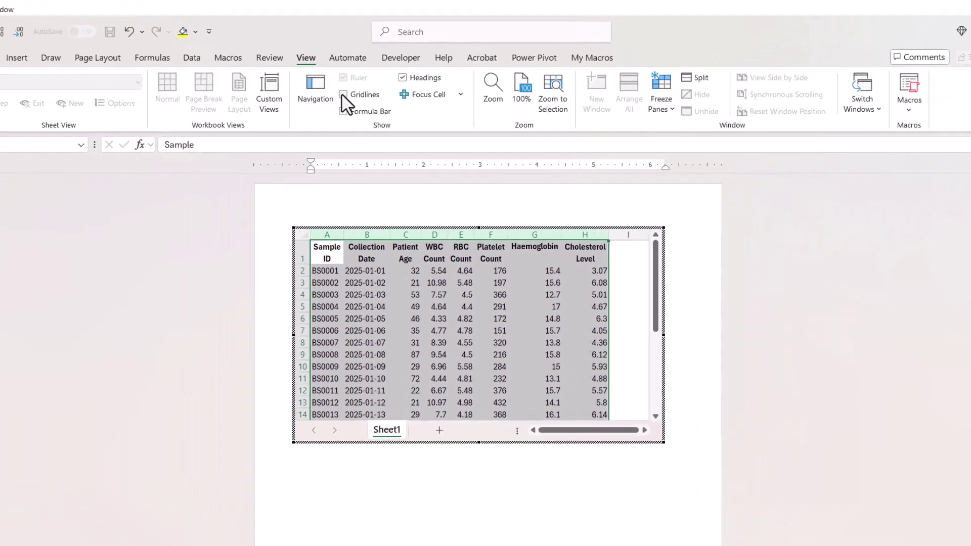
pyautogui.press('Escape')
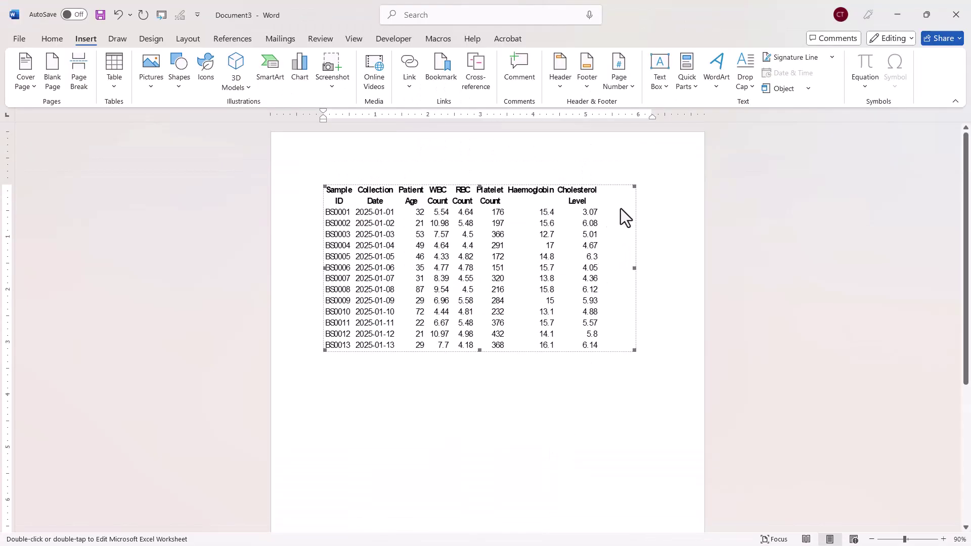
pyautogui.click(639, 400)
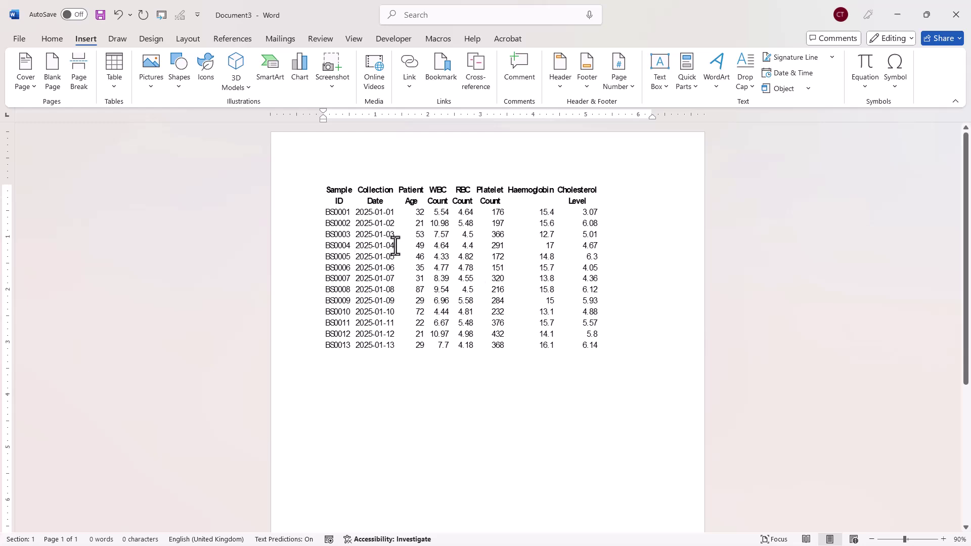
# Format the embedded data as a black-header banded table with headers, removing the filter buttons
pyautogui.doubleClick(501, 246)
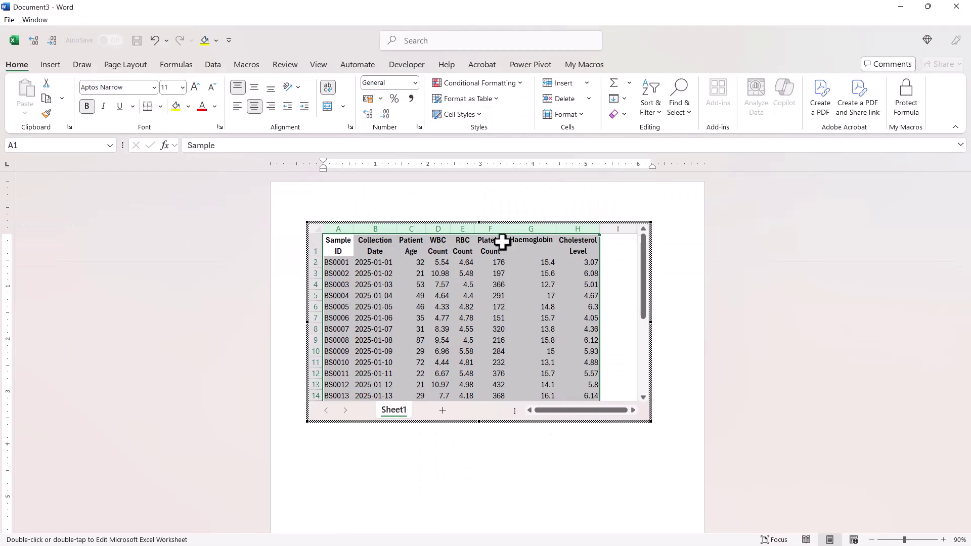
pyautogui.click(449, 278)
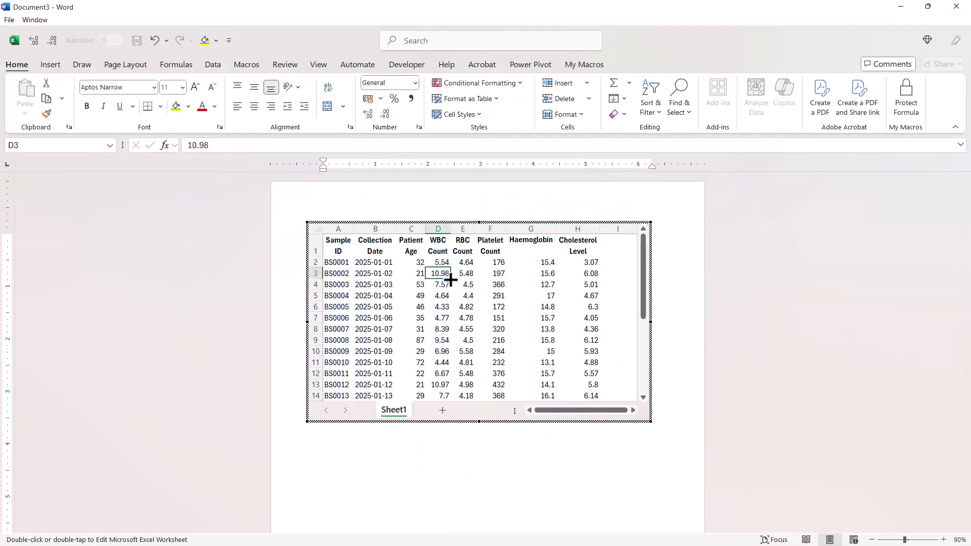
pyautogui.click(469, 100)
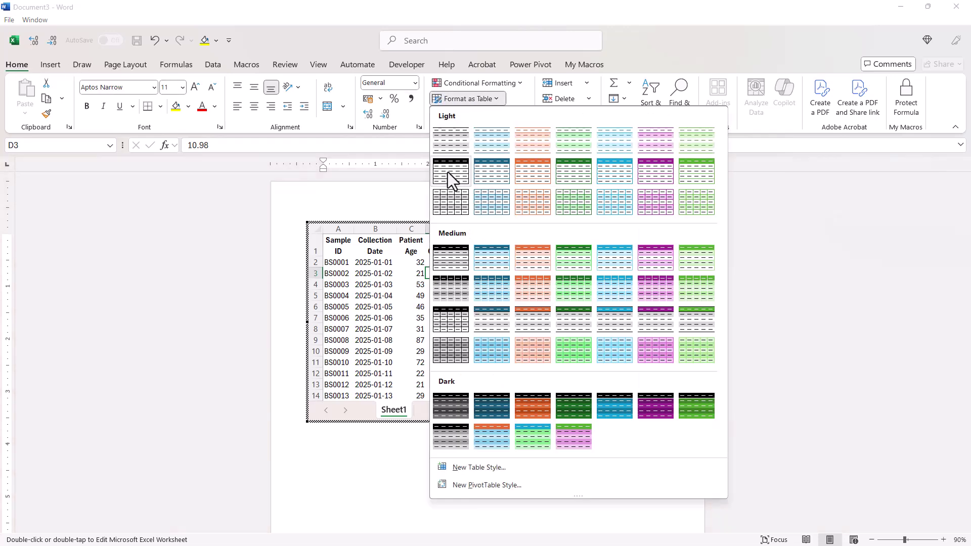
pyautogui.click(448, 259)
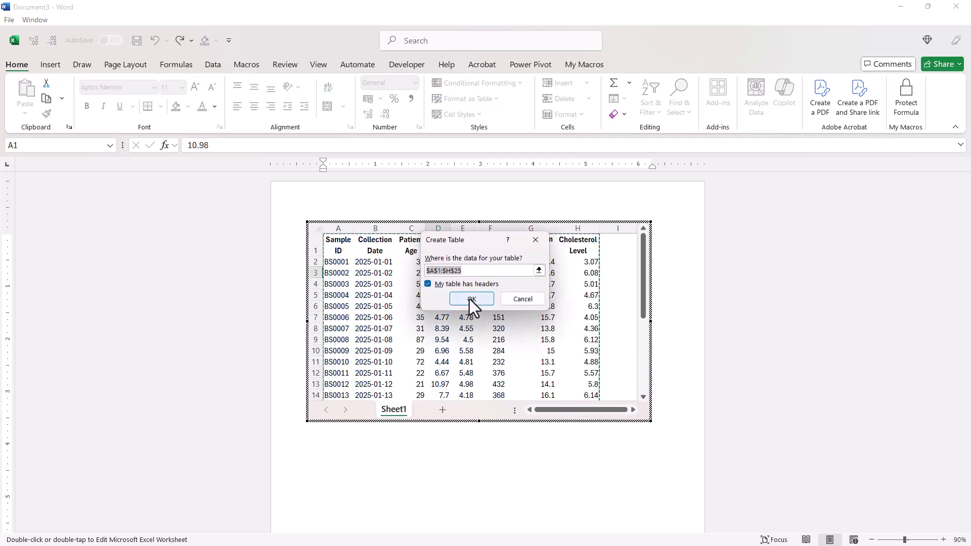
pyautogui.click(470, 299)
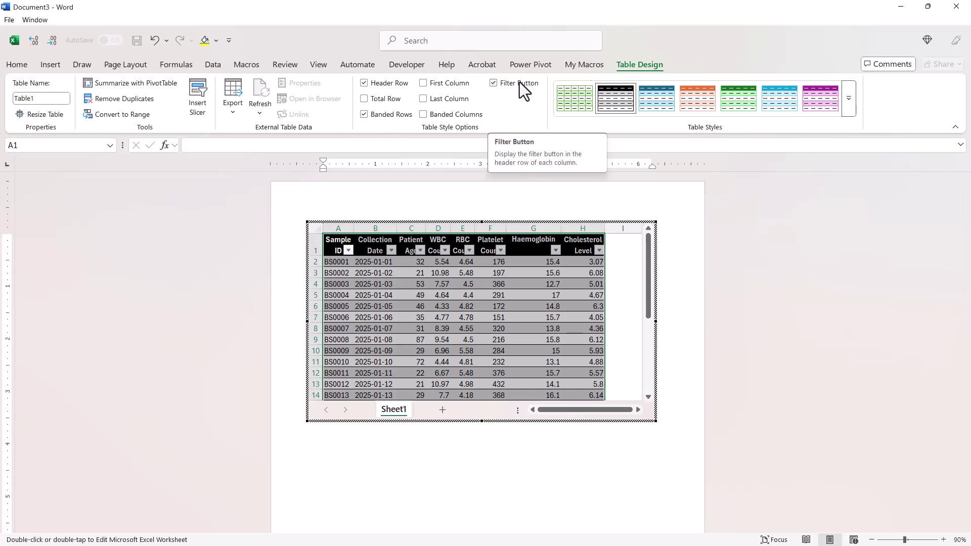
pyautogui.click(493, 84)
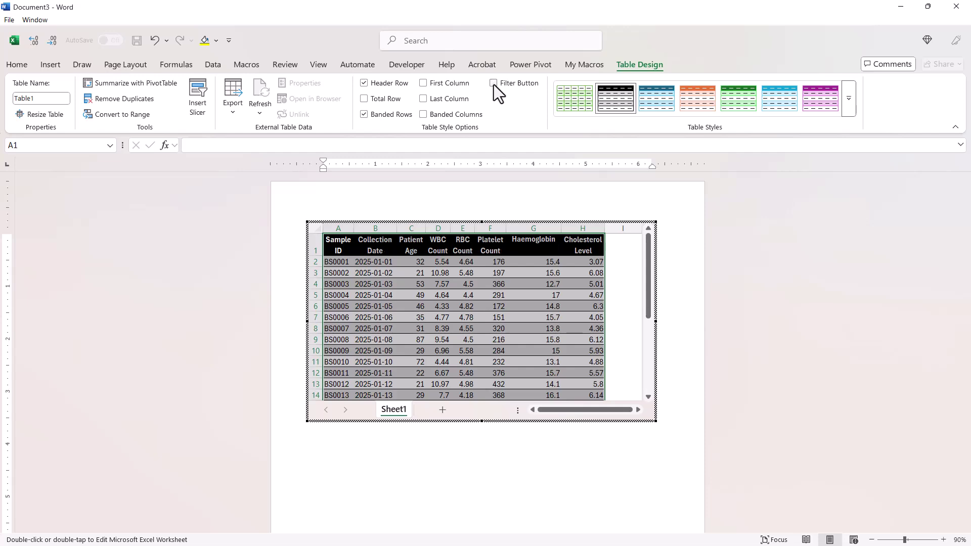
pyautogui.click(622, 454)
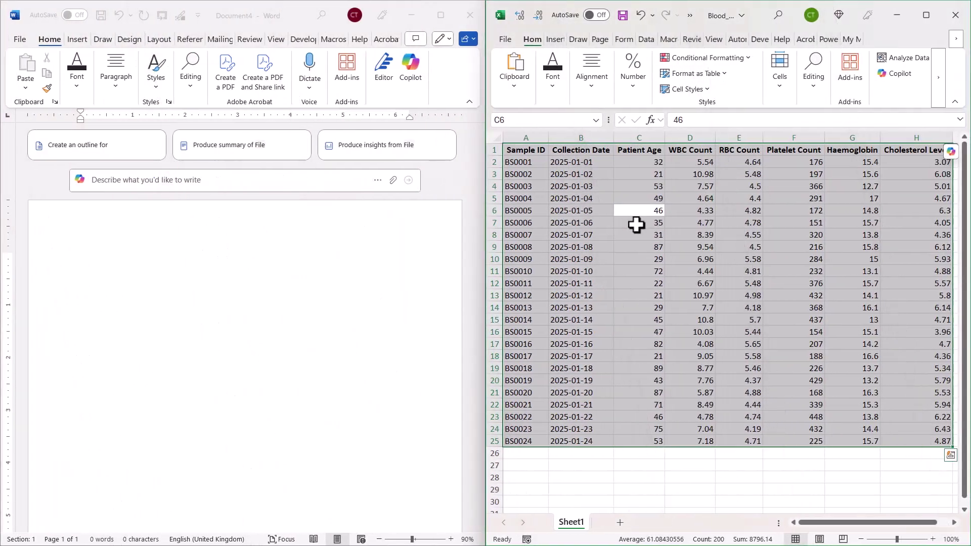
# Copy the blood sample range A1:H25 in Excel and return to the blank Word document
pyautogui.click(660, 235)
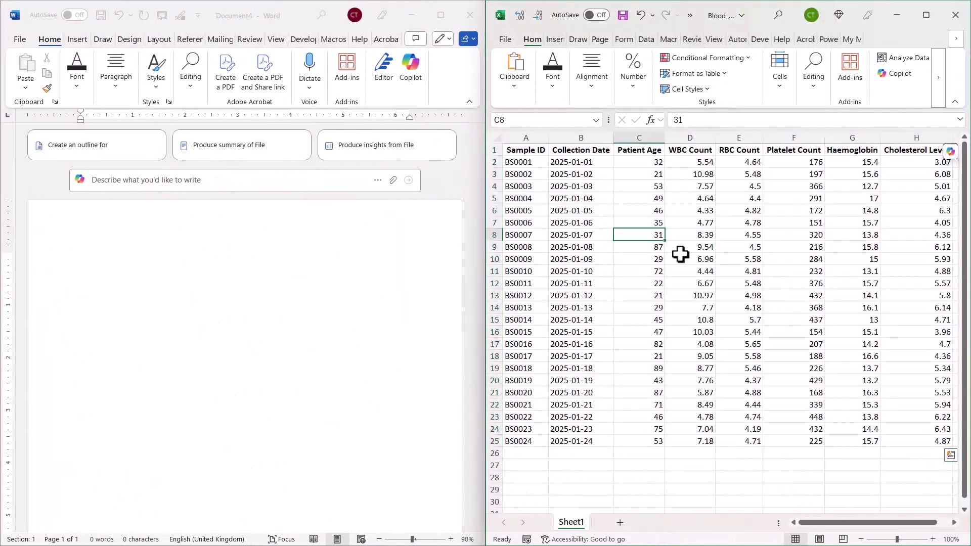
pyautogui.click(710, 223)
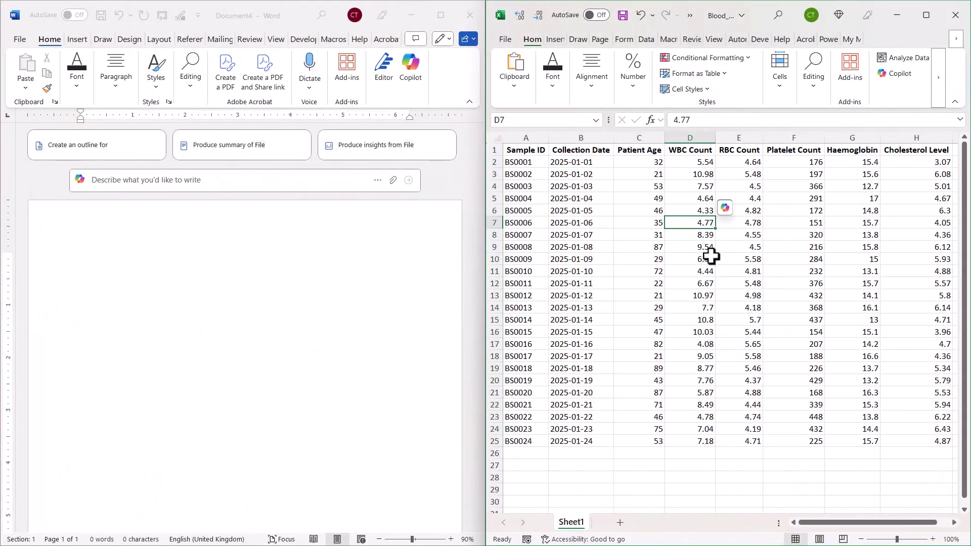
pyautogui.hotkey('ctrl', 'a')
pyautogui.hotkey('ctrl', 'c')
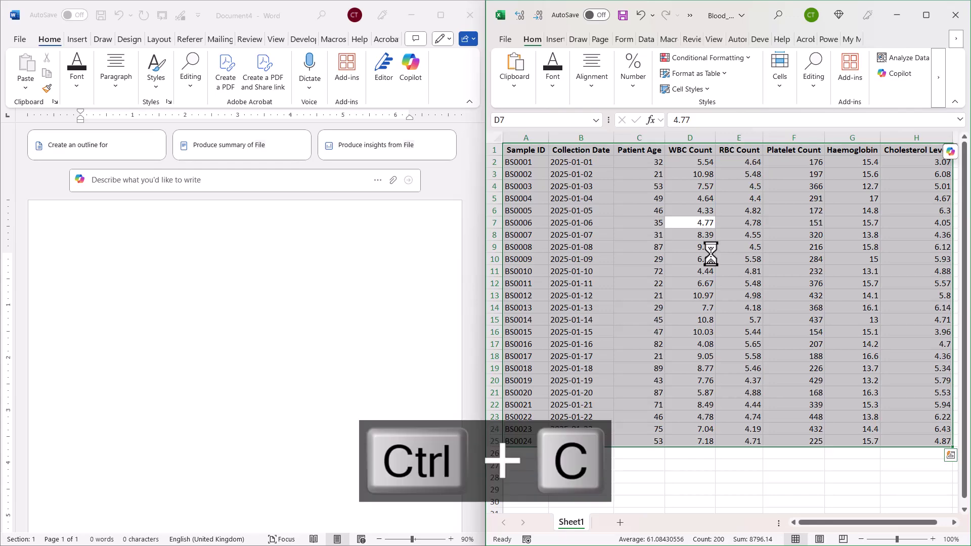
pyautogui.click(79, 259)
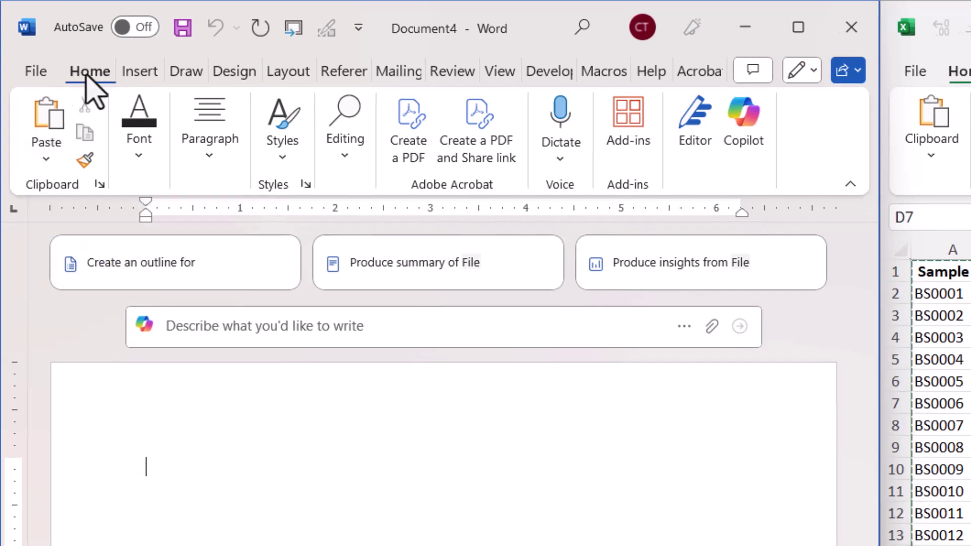
# Paste the copied blood sample data into Document4 as a picture and maximize Word
pyautogui.click(49, 163)
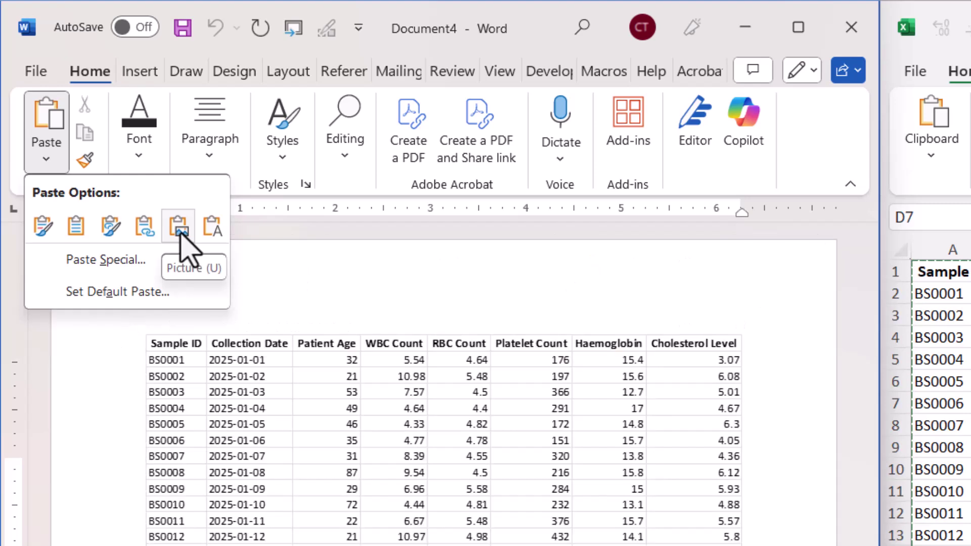
pyautogui.click(180, 231)
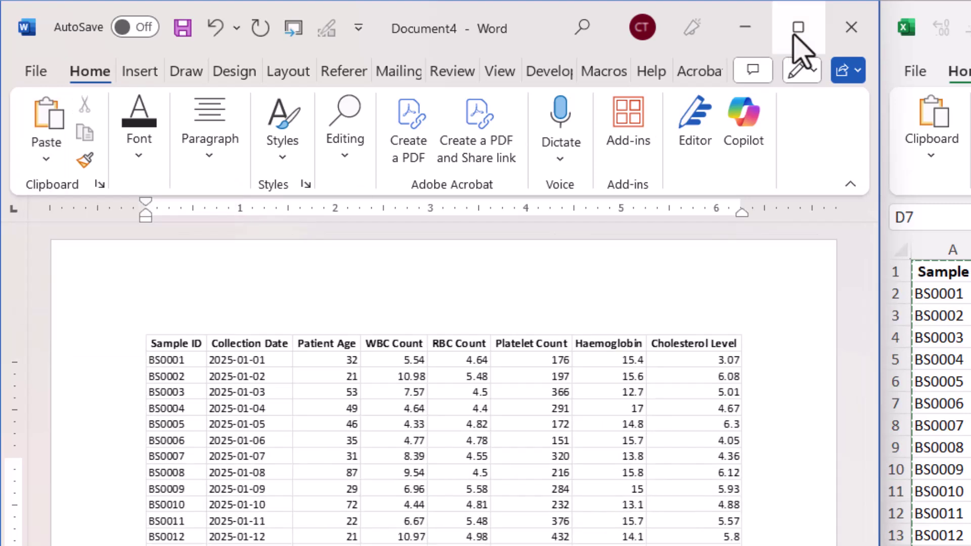
pyautogui.click(798, 30)
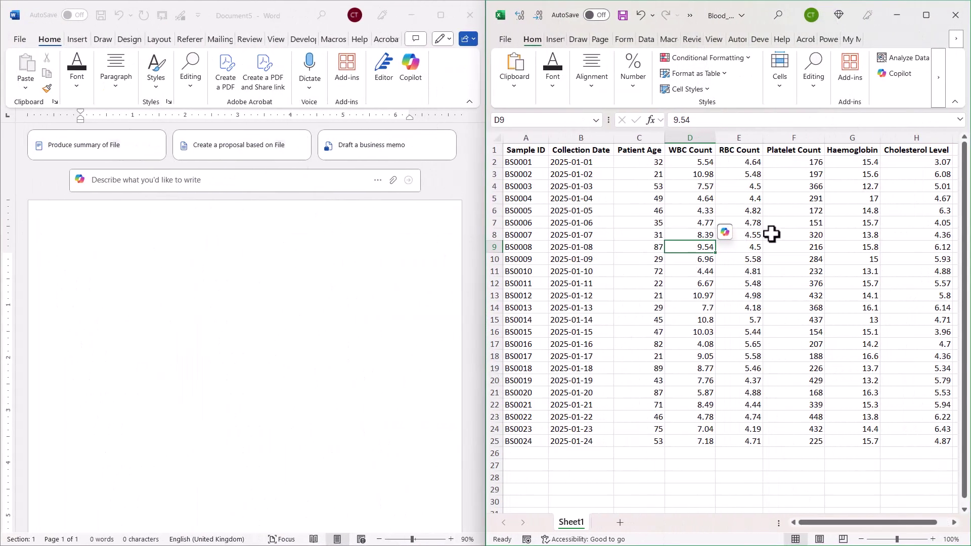
# Recopy A1:H25 and Paste Special it into Document5 as a Microsoft Excel Worksheet Object
pyautogui.hotkey('ctrl', 'a')
pyautogui.hotkey('ctrl', 'c')
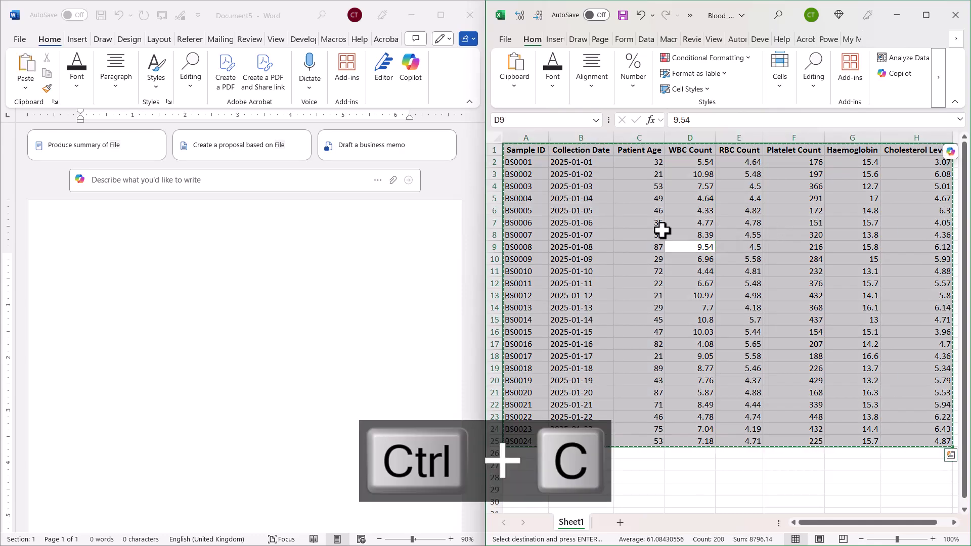
pyautogui.click(76, 265)
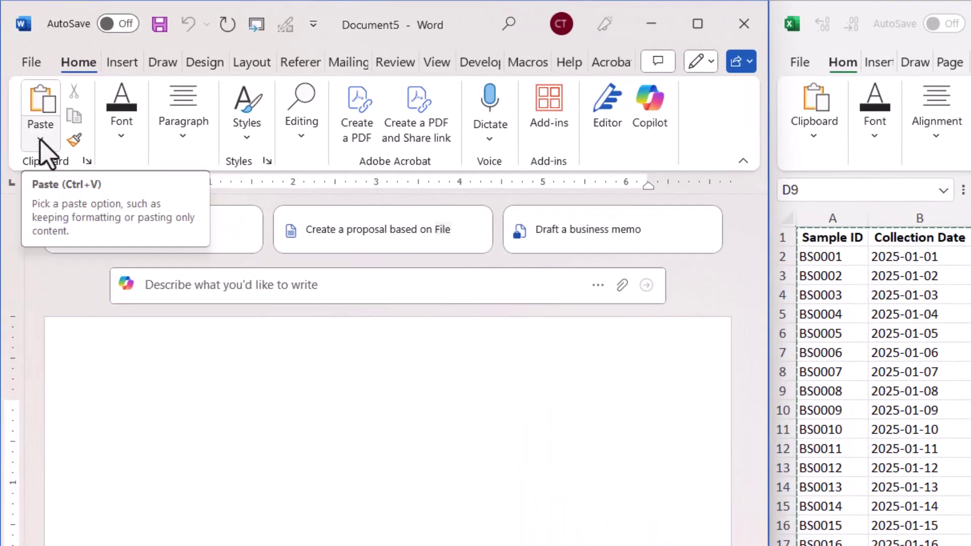
pyautogui.click(40, 140)
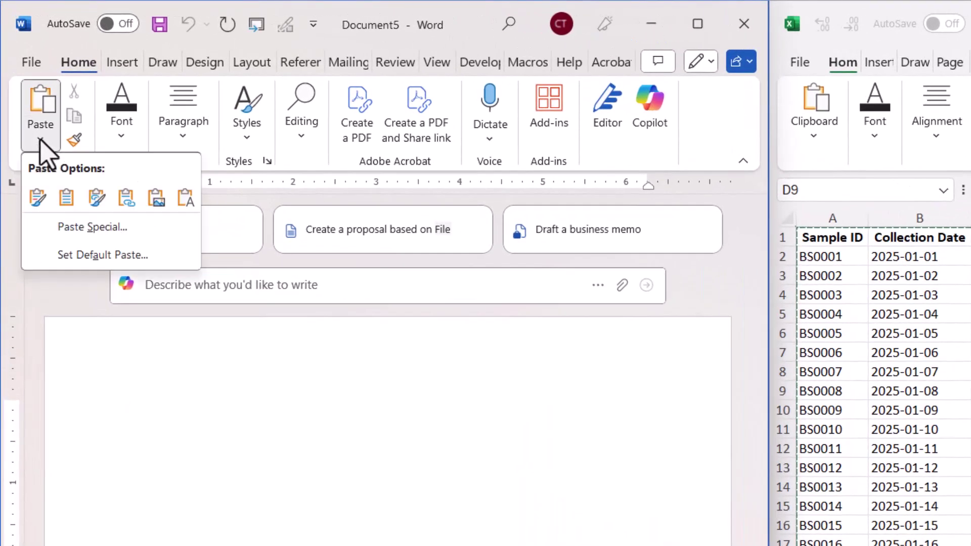
pyautogui.click(65, 227)
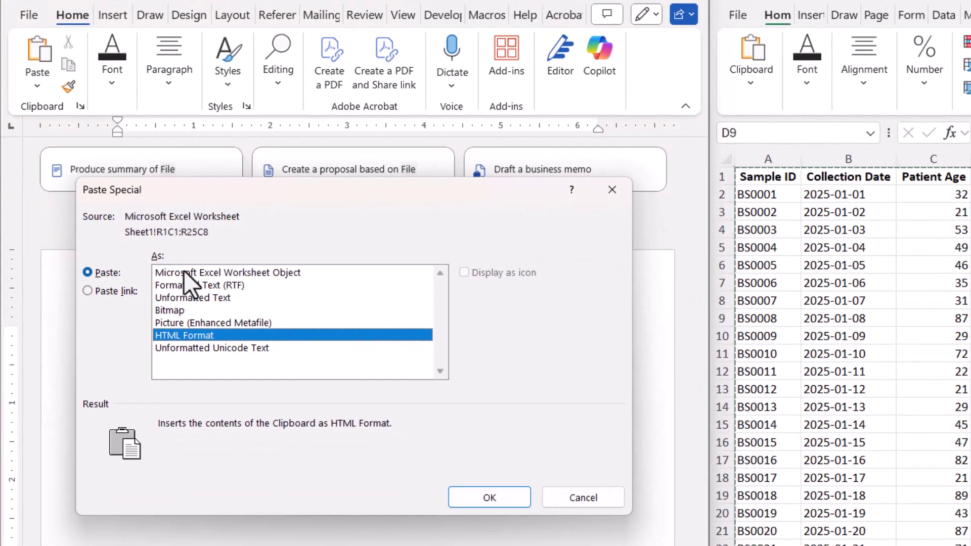
pyautogui.click(184, 271)
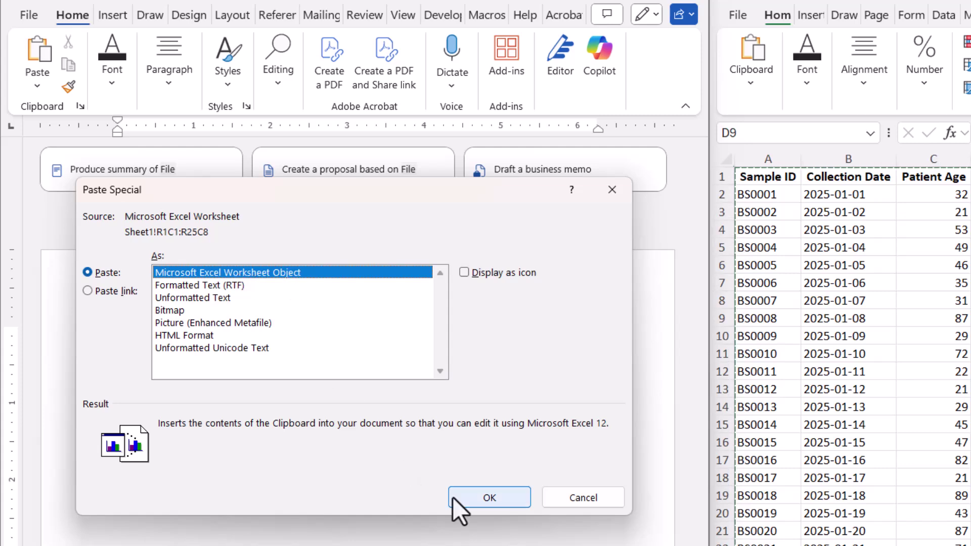
pyautogui.click(472, 496)
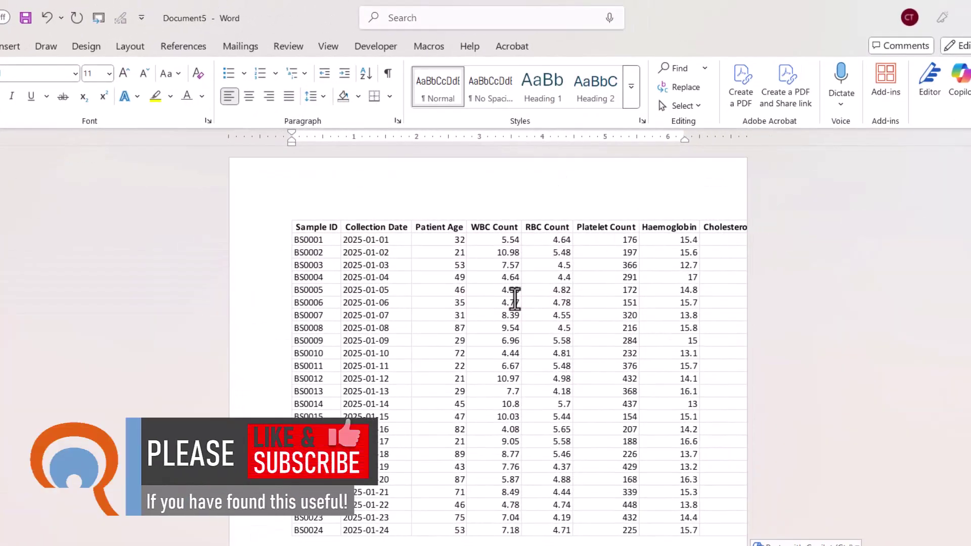
# Shrink the worksheet object to show all eight columns through Cholesterol Level, then edit it in place
pyautogui.click(515, 299)
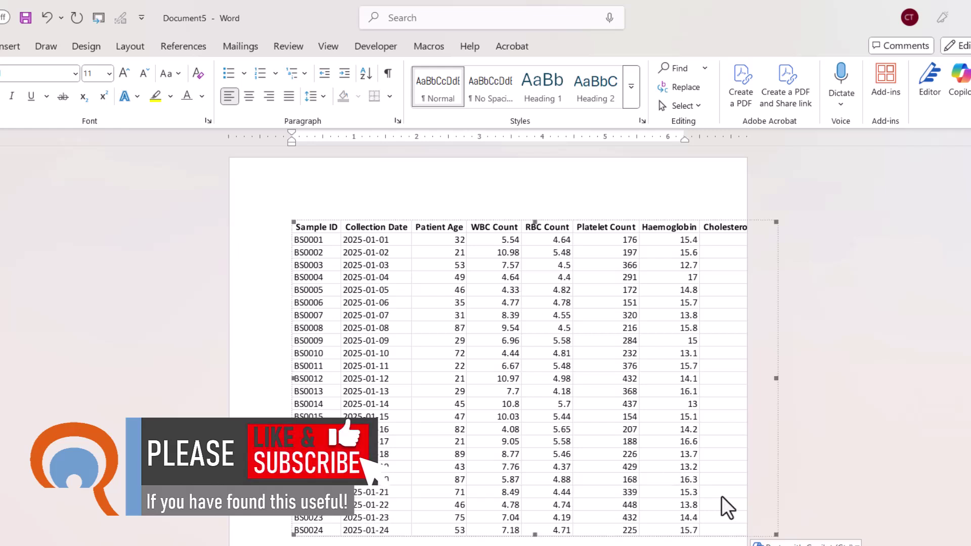
pyautogui.moveTo(776, 533); pyautogui.dragTo(689, 496)
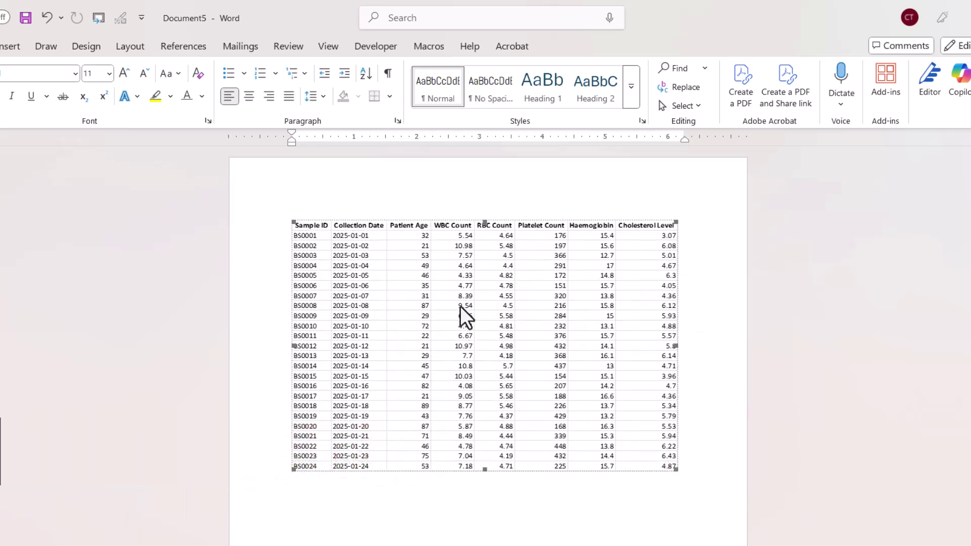
pyautogui.press('Right')
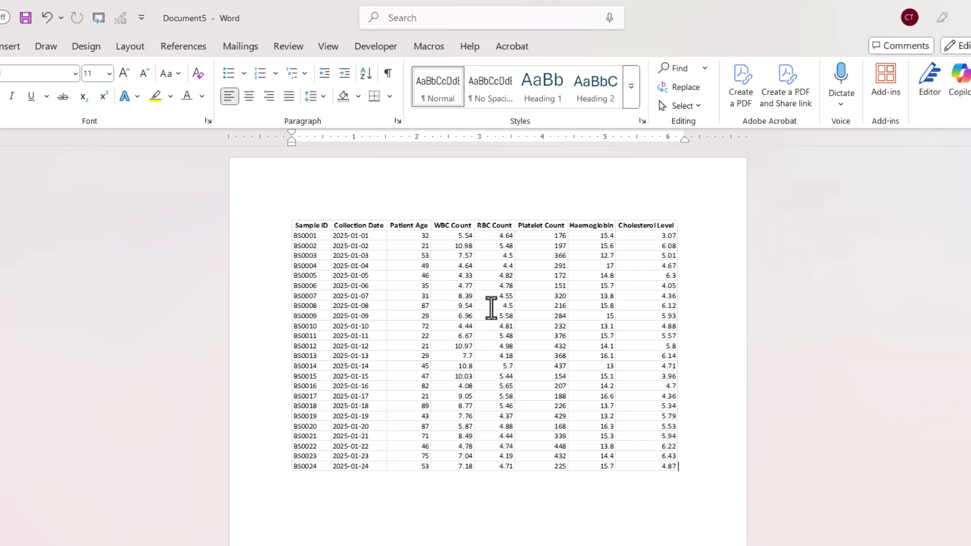
pyautogui.doubleClick(491, 305)
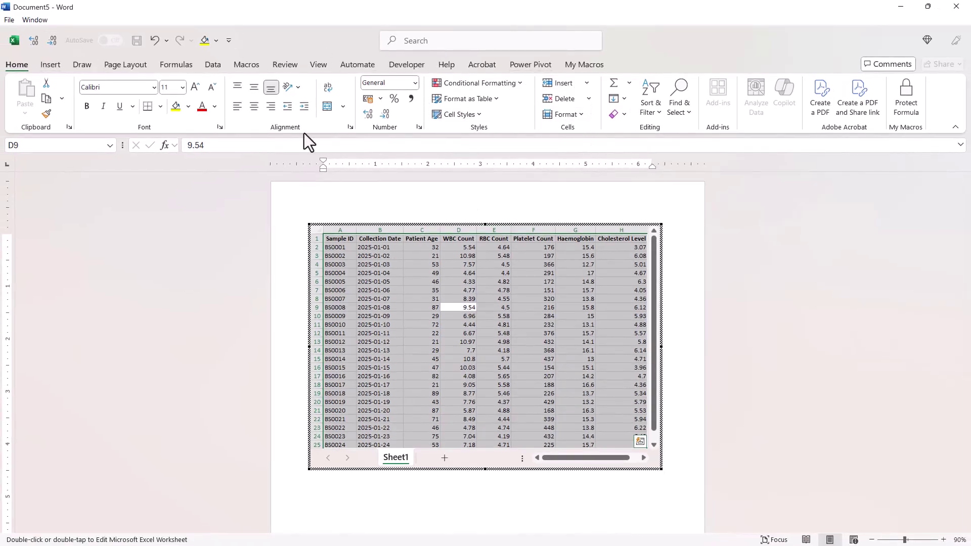
# Apply a red Medium banded table style with headers and shrink the object slightly narrower
pyautogui.click(477, 98)
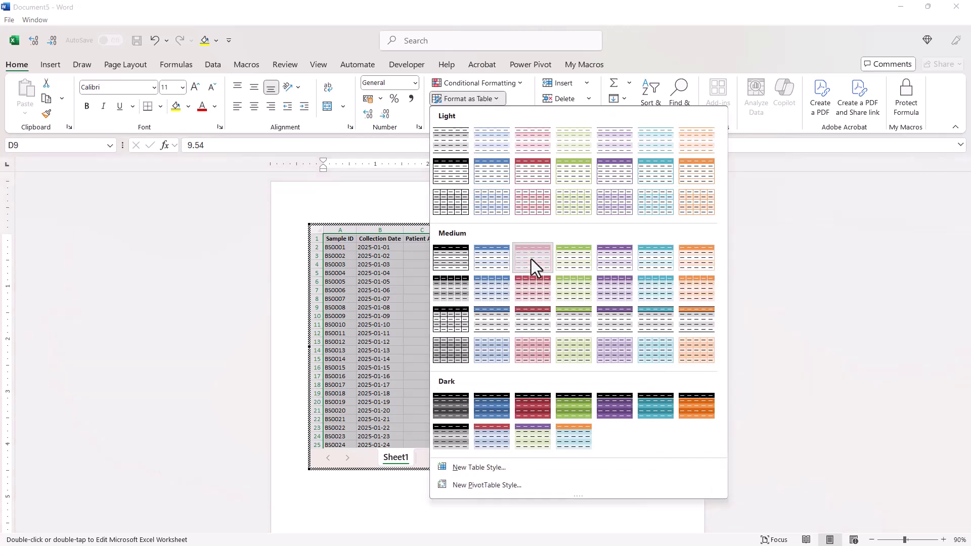
pyautogui.click(531, 259)
pyautogui.click(456, 296)
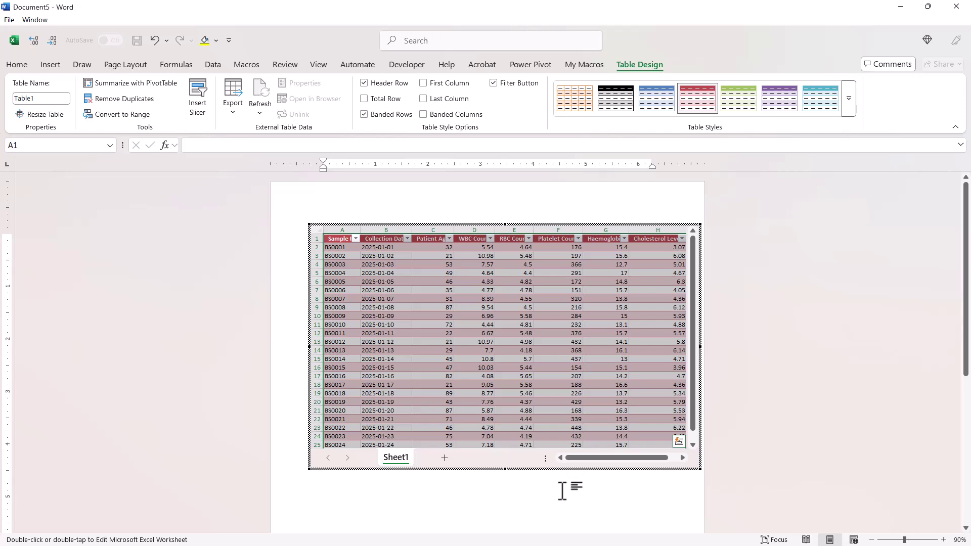
pyautogui.click(561, 491)
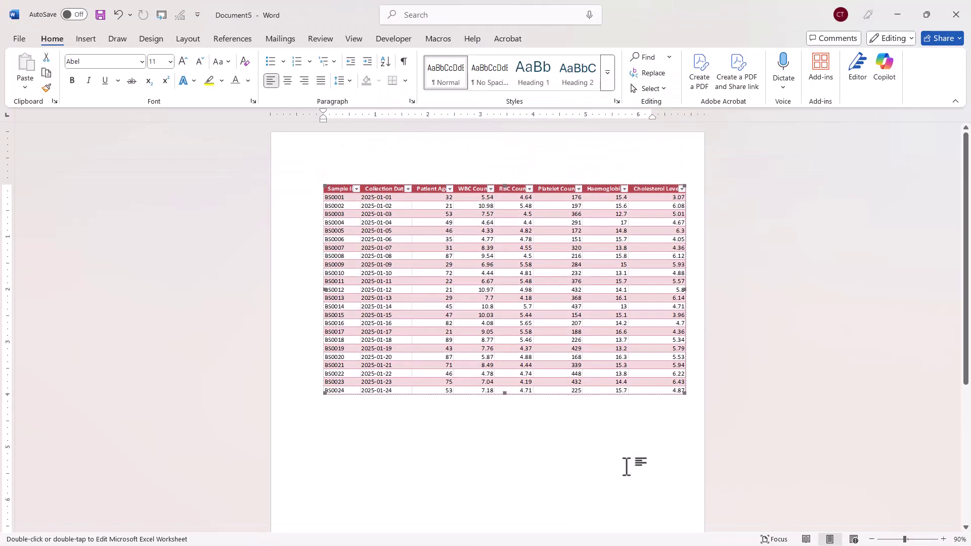
pyautogui.moveTo(683, 392); pyautogui.dragTo(628, 366)
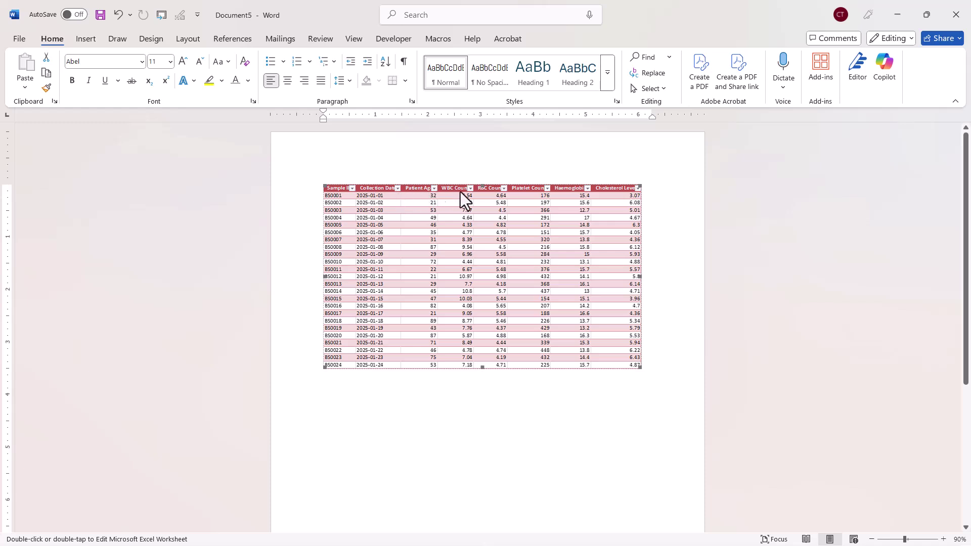
# Turn off the Filter Button option so the red header row shows plain labels
pyautogui.doubleClick(481, 232)
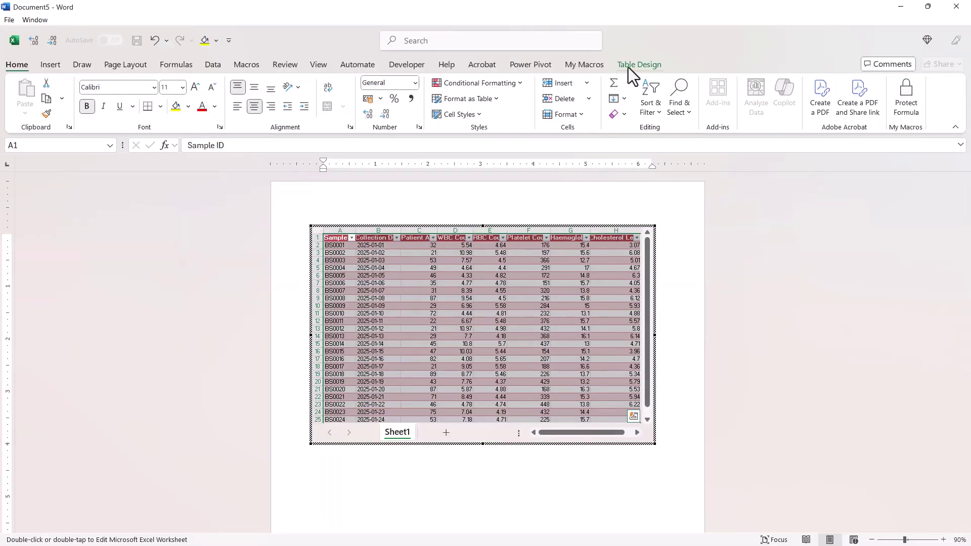
pyautogui.click(633, 64)
pyautogui.click(493, 84)
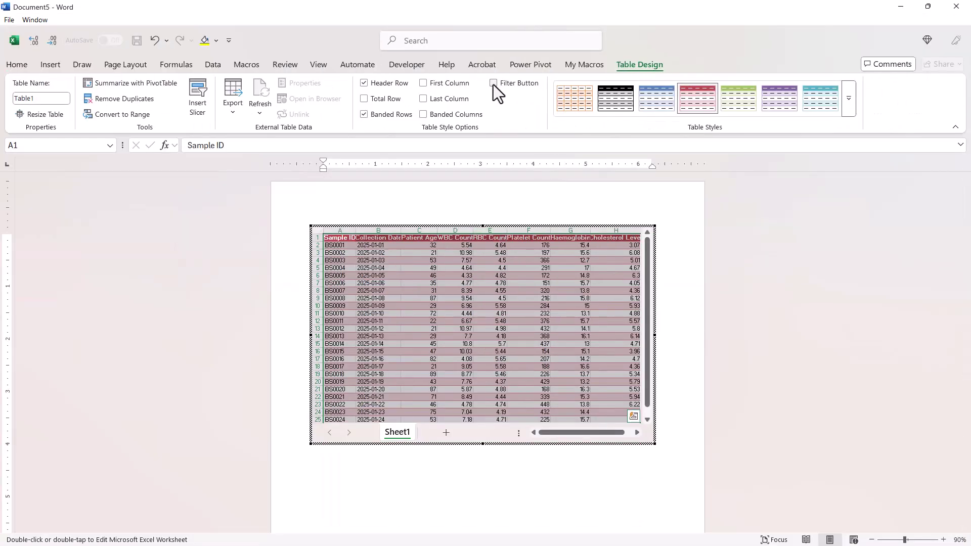
pyautogui.click(533, 471)
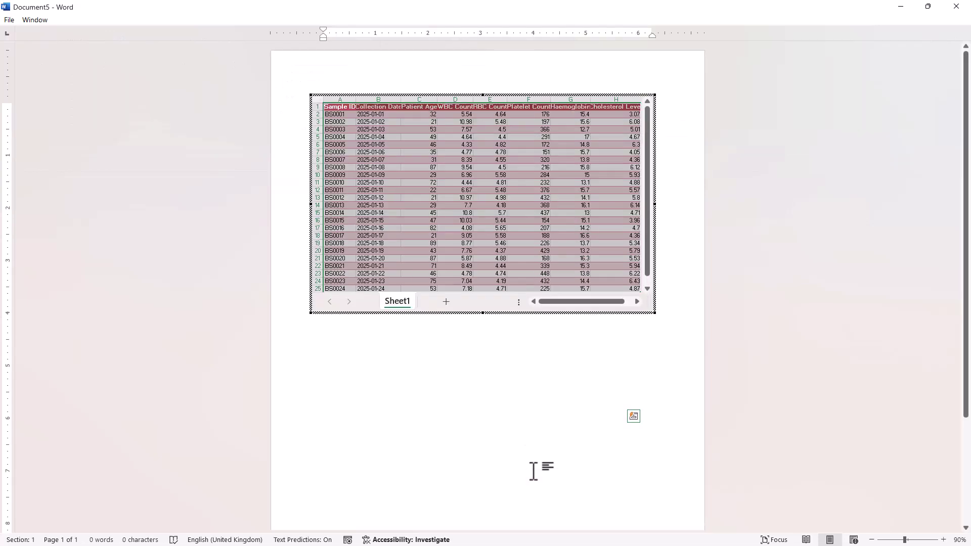